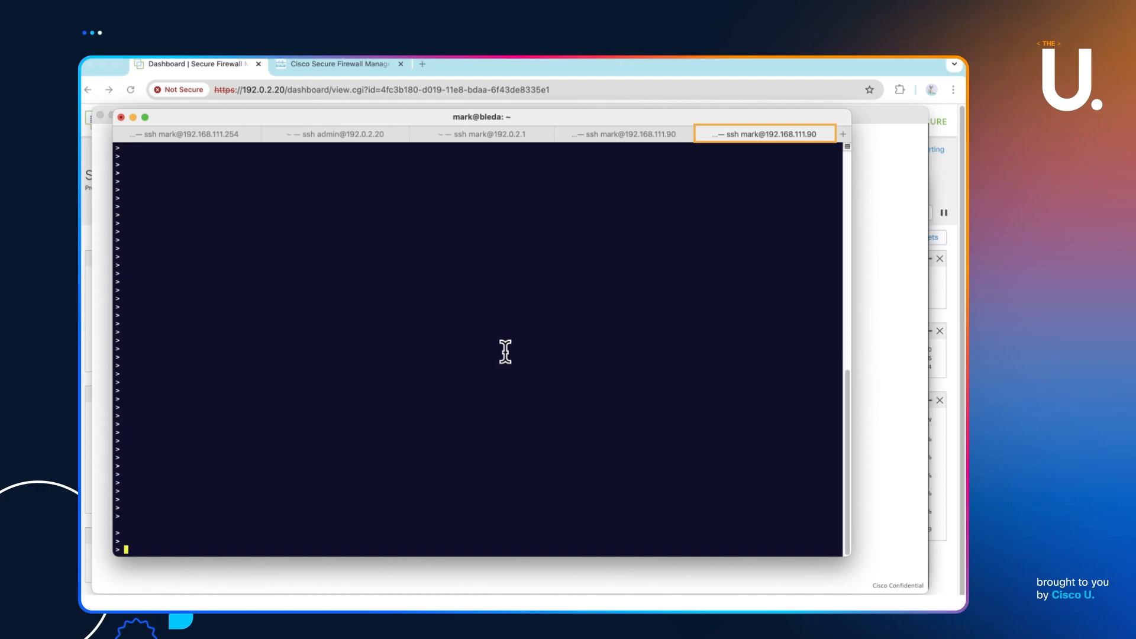
# - Ping 192.0.2.20 from the firewall, check the outside router's capture, then go to the management center shell
pyautogui.write('ping 192.0.2.20')
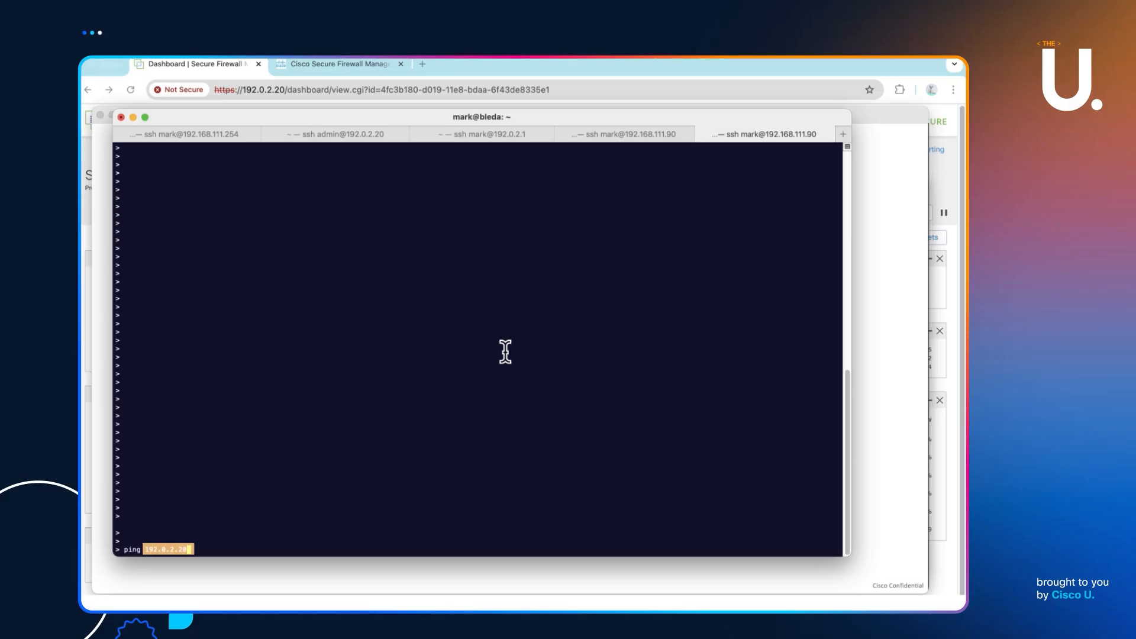
pyautogui.press('Return')
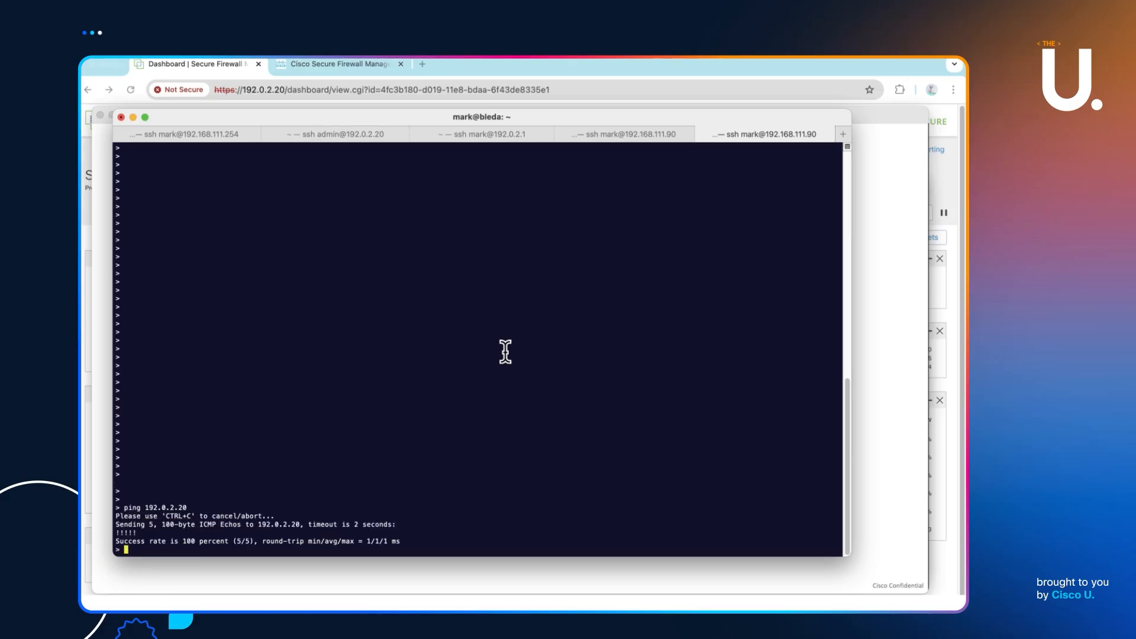
pyautogui.click(212, 134)
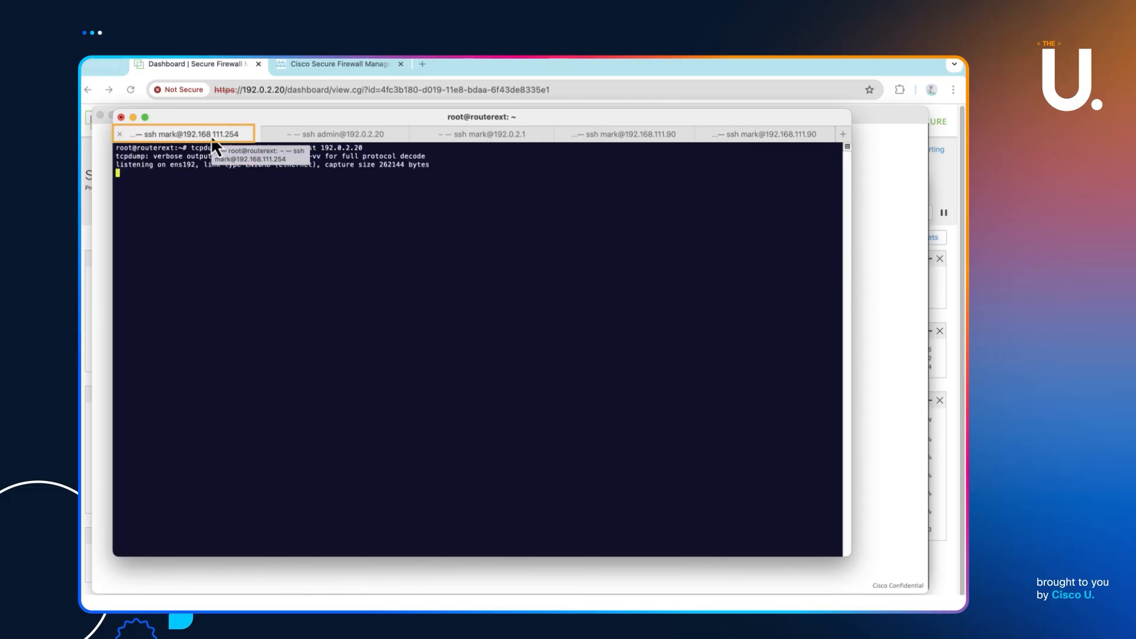
pyautogui.click(374, 134)
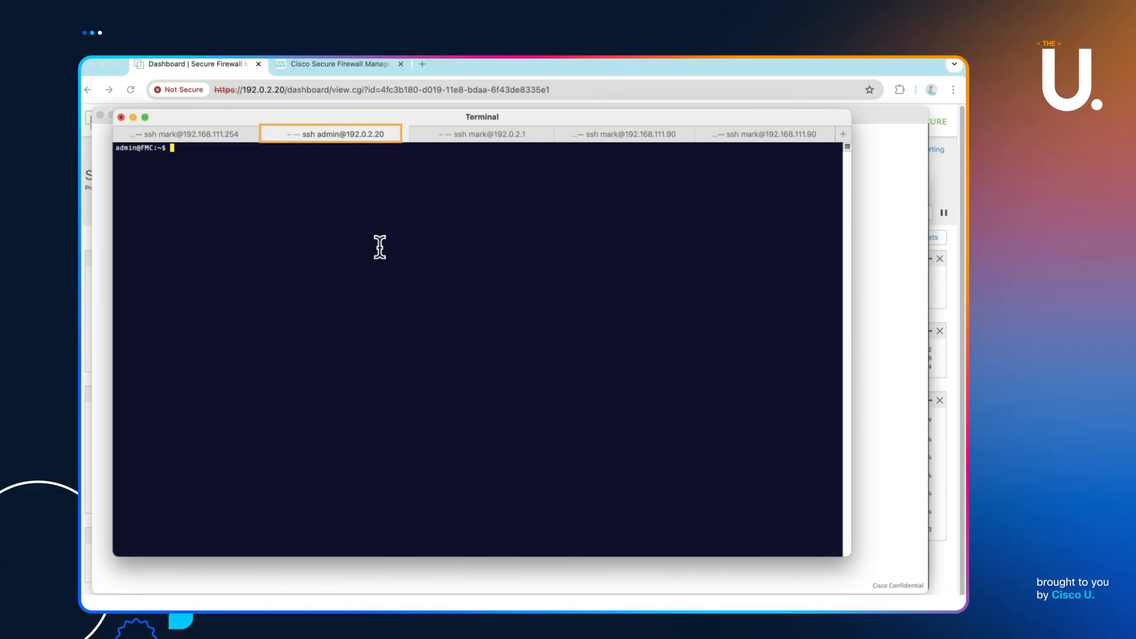
# - Stage 'ping 192.168.10.10' on the management center and stop the outside router's capture (2 packets)
pyautogui.write('ping 192.168.10.10')
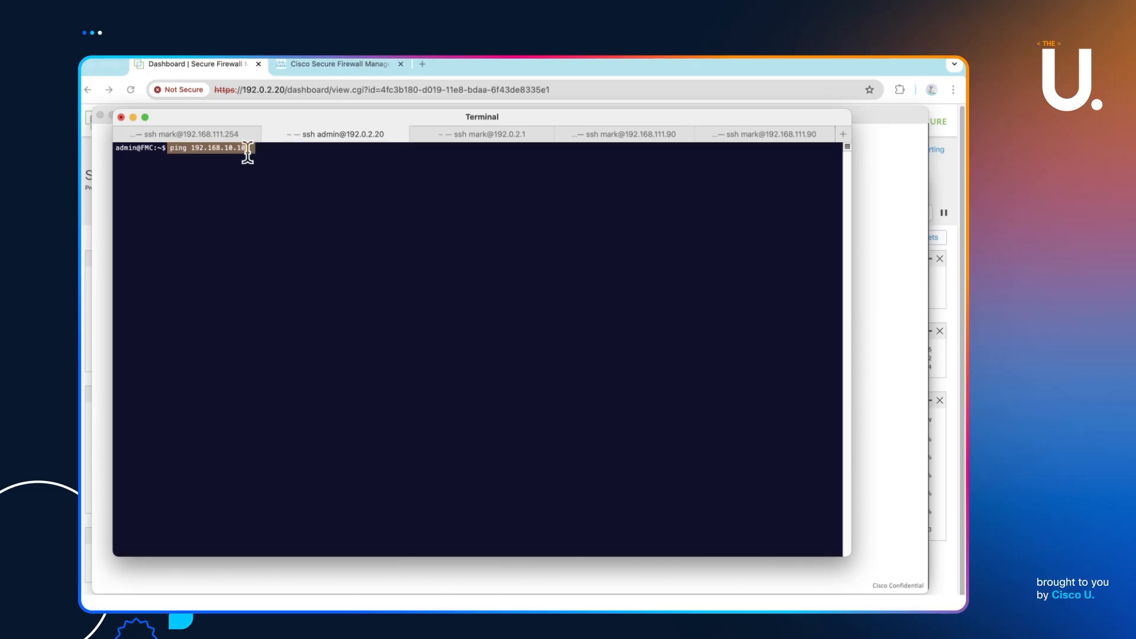
pyautogui.click(228, 136)
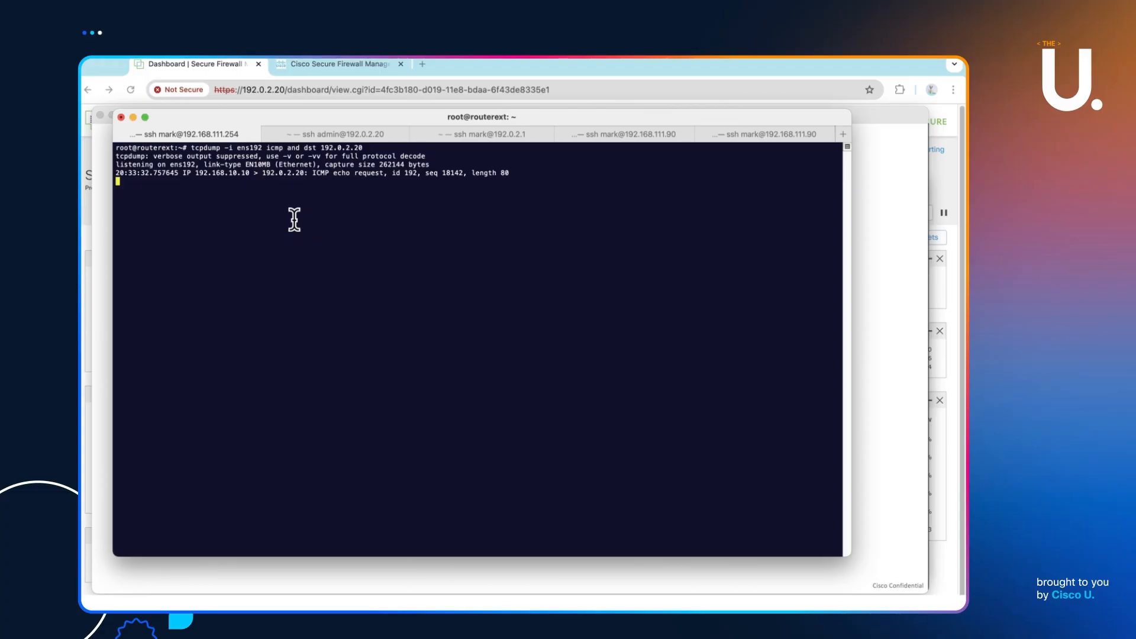
pyautogui.hotkey('ctrl', 'c')
pyautogui.hotkey('ctrl', 'c')
pyautogui.write('q')
pyautogui.press('Return')
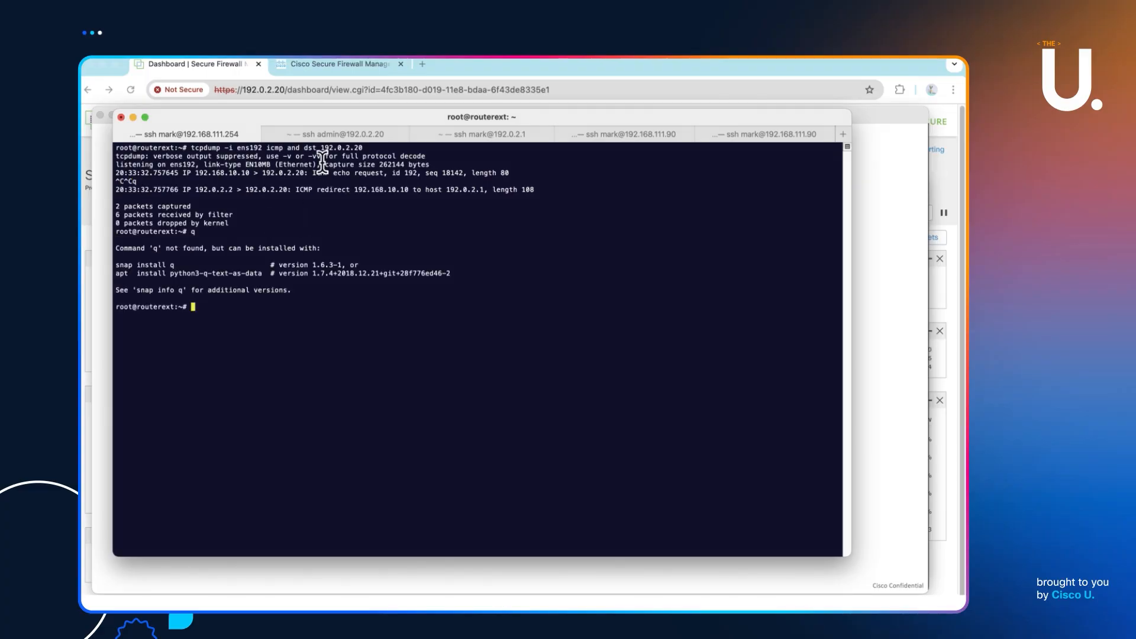
# - Restart bleda's packet capture for ICMP headed to 192.168.10.10
pyautogui.click(631, 134)
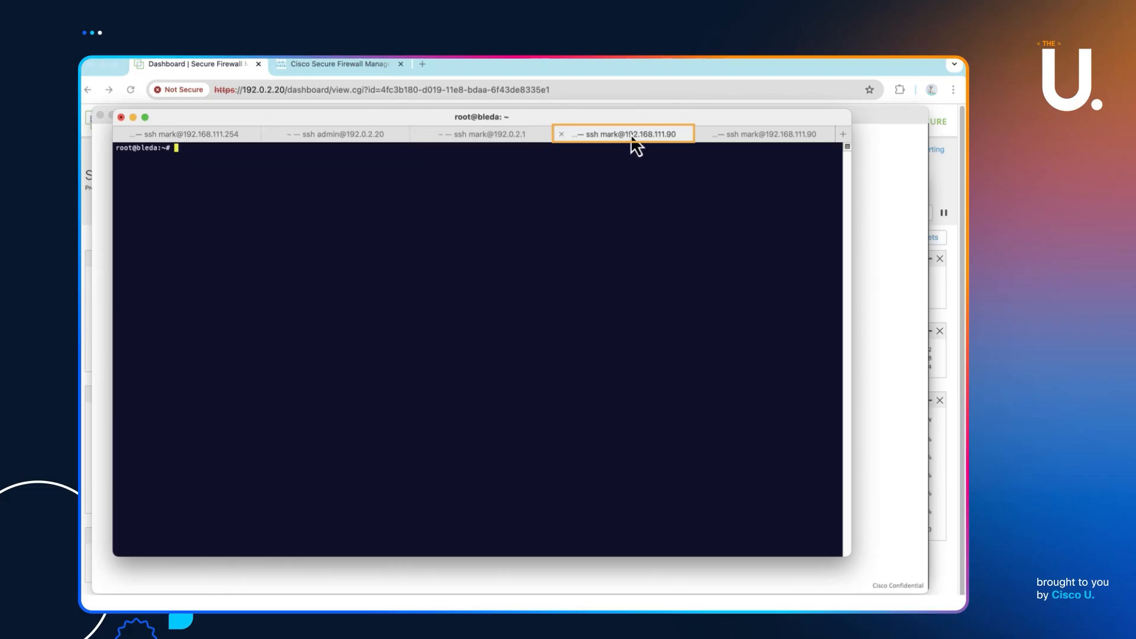
pyautogui.write('clear')
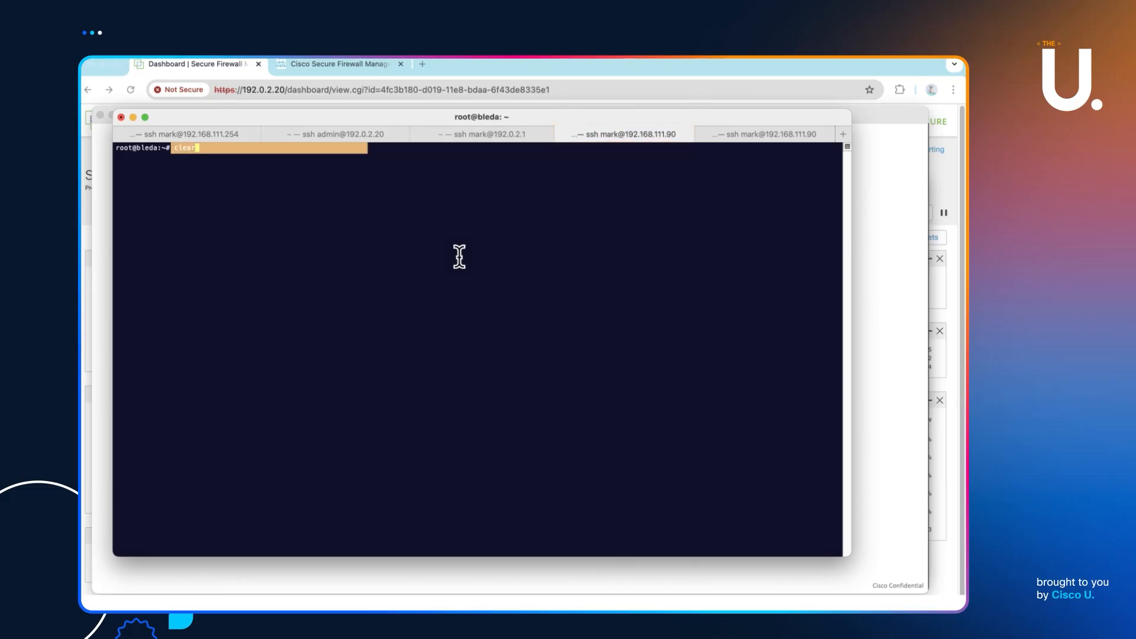
pyautogui.press('Up')
pyautogui.press('Return')
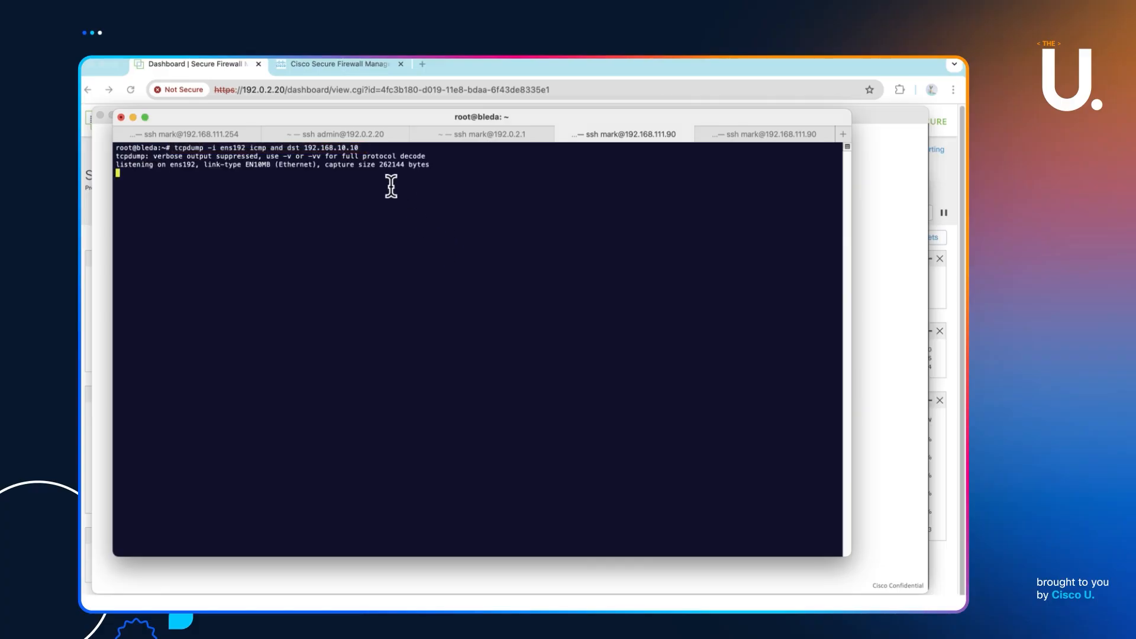
# - Ping 192.168.10.10 from the management center, then stop bleda's capture showing 4 echo requests
pyautogui.click(353, 135)
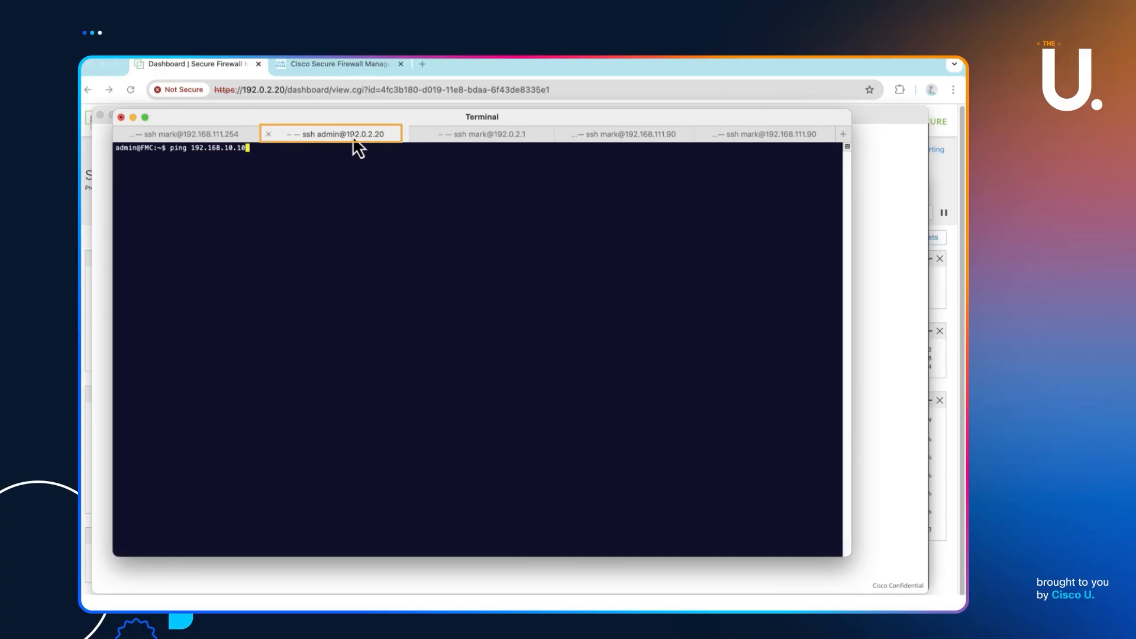
pyautogui.press('Return')
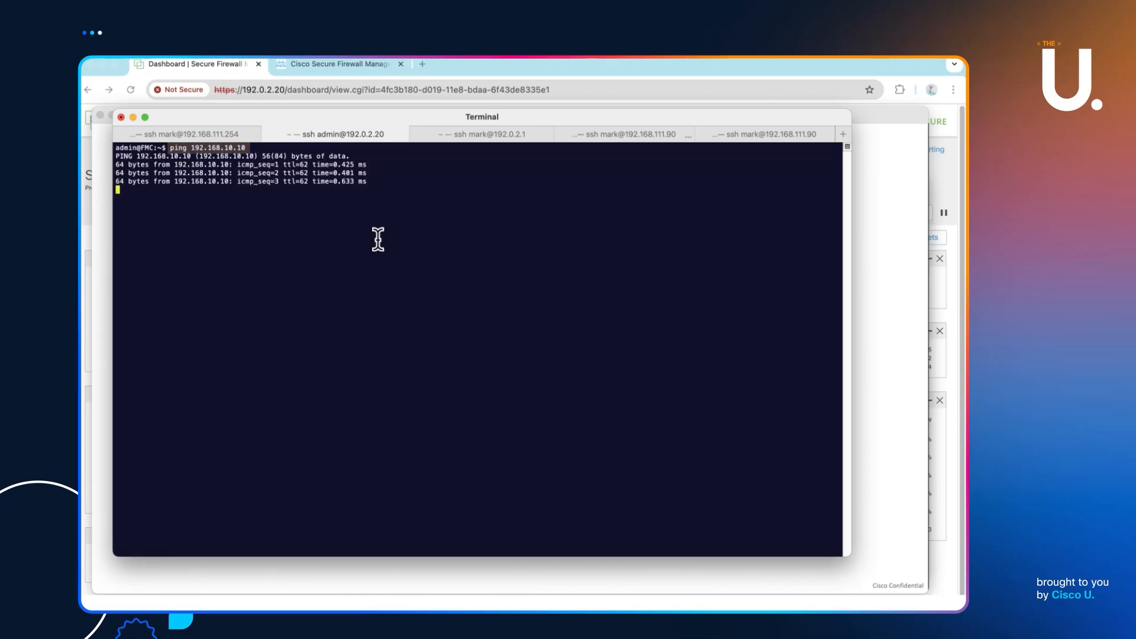
pyautogui.hotkey('ctrl', 'c')
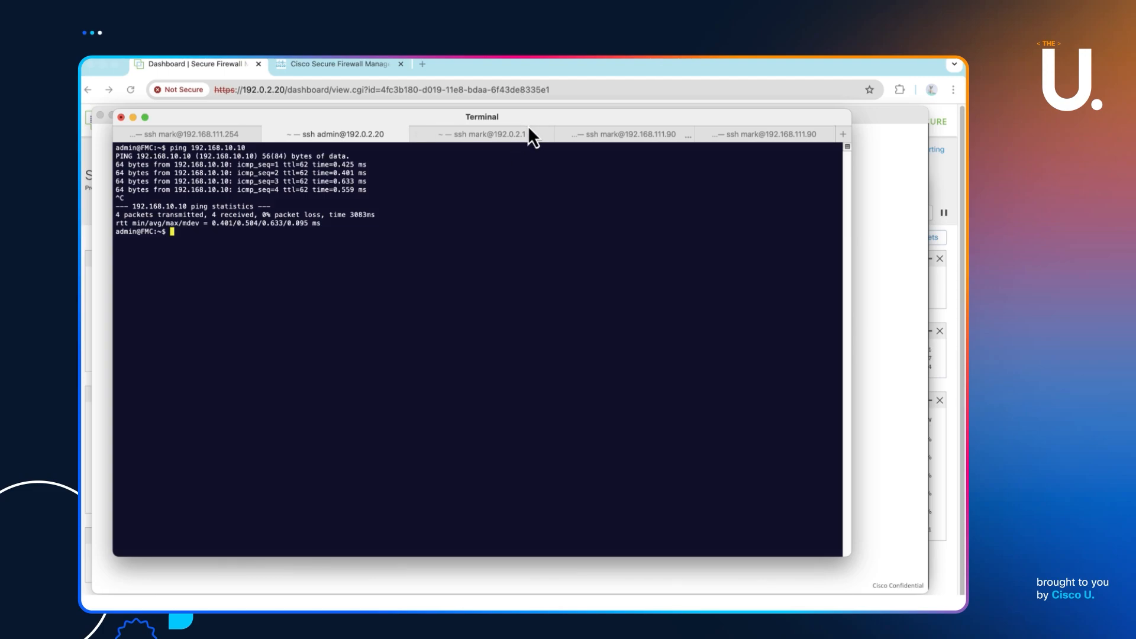
pyautogui.click(633, 140)
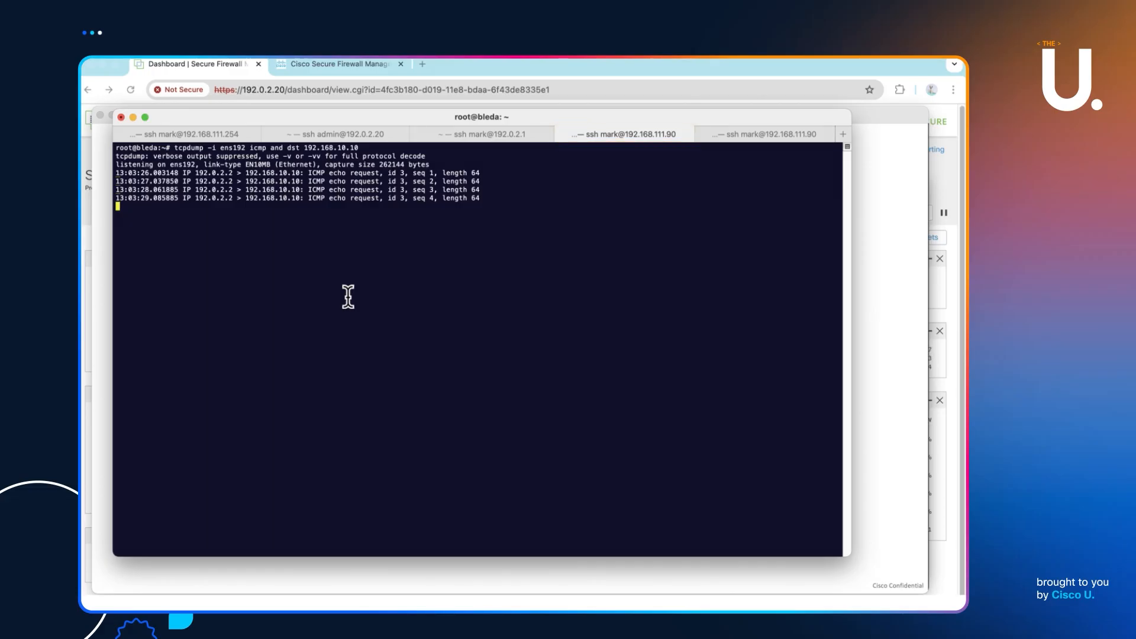
pyautogui.hotkey('ctrl', 'c')
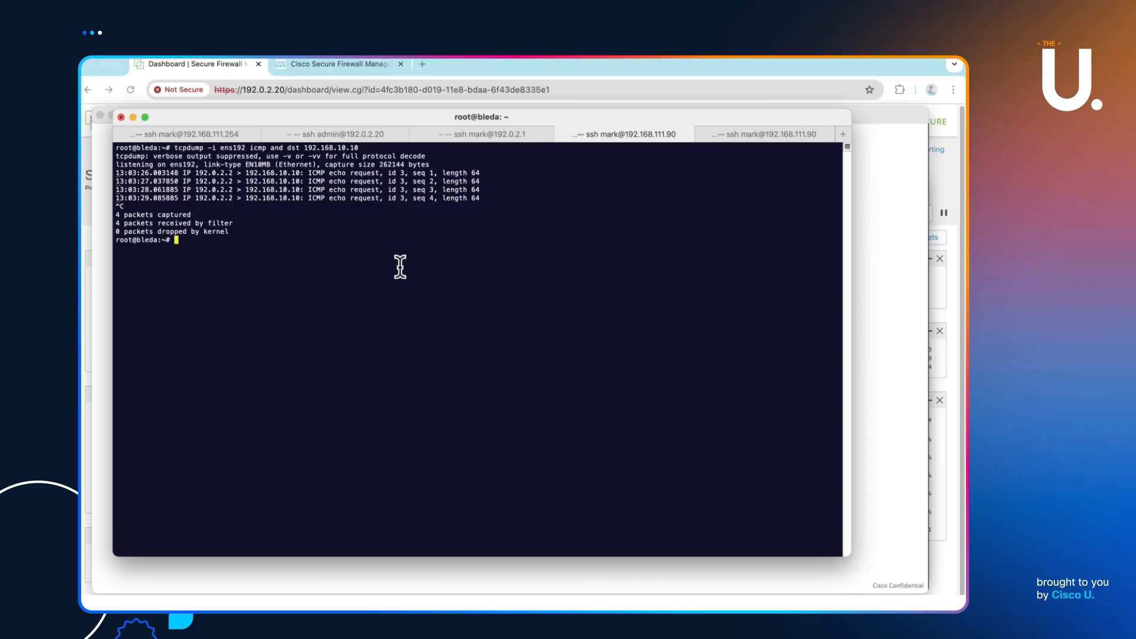
# - Check csr1's NAT table with 'sh ip nat translations' and review bleda's capture again
pyautogui.click(472, 136)
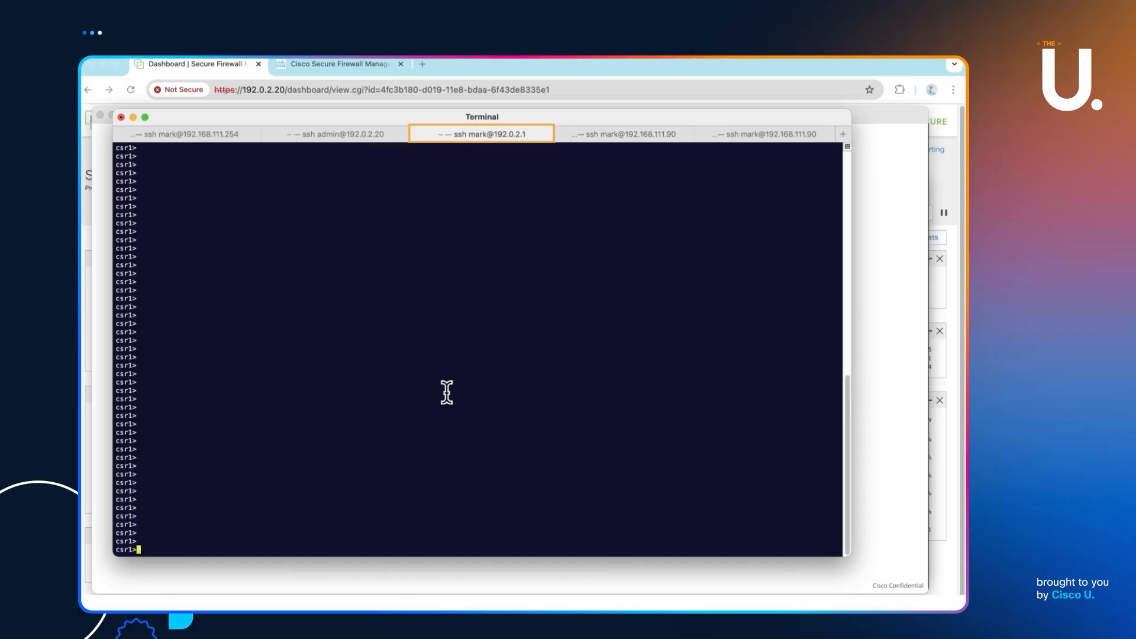
pyautogui.write('sh ip nat translations')
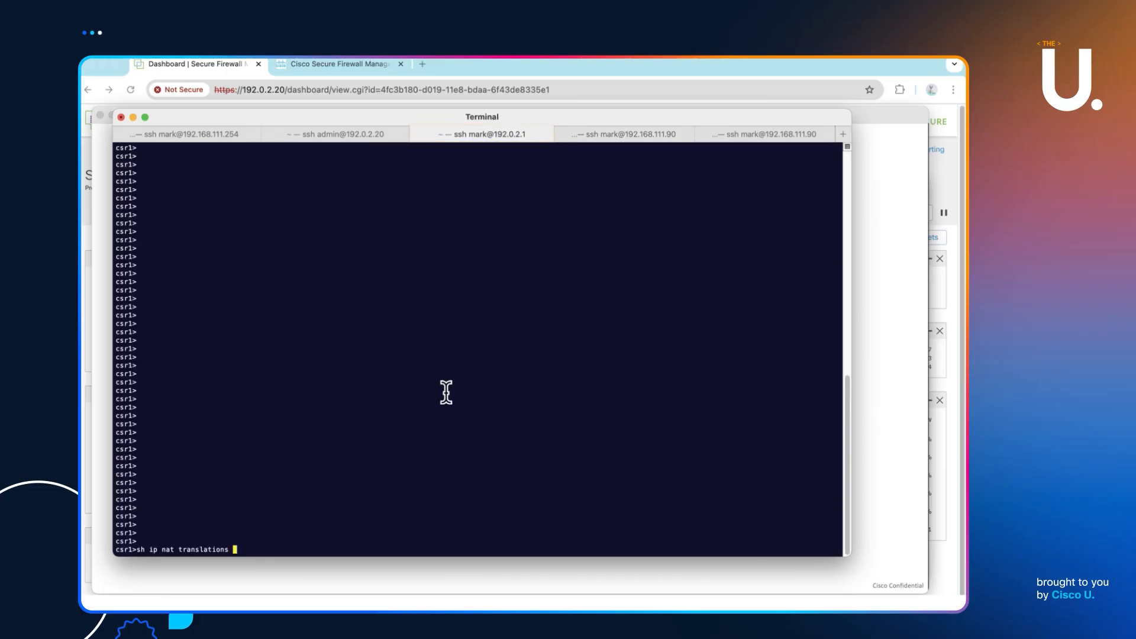
pyautogui.press('Return')
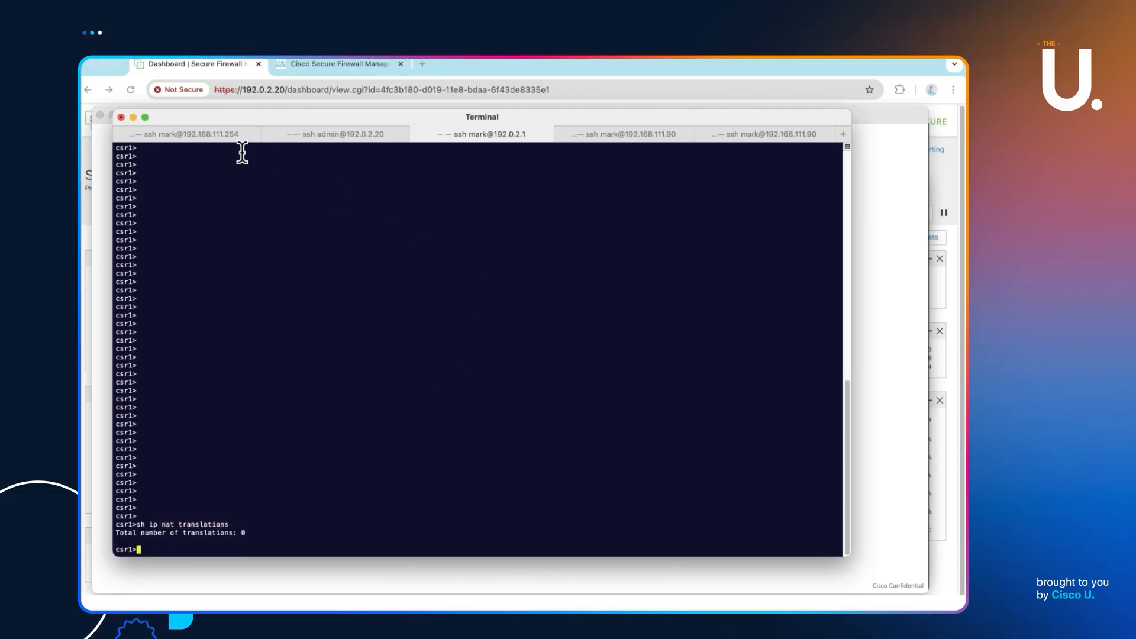
pyautogui.click(623, 135)
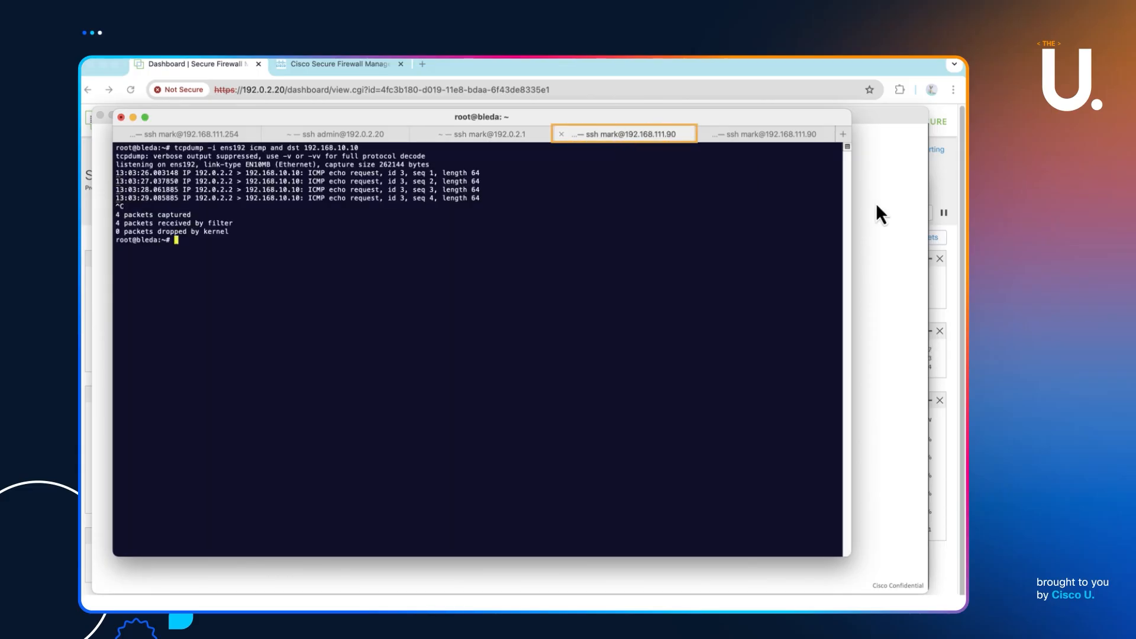
# - Add 192.0.2.20 as the firewall's manager with a registration key
pyautogui.click(789, 136)
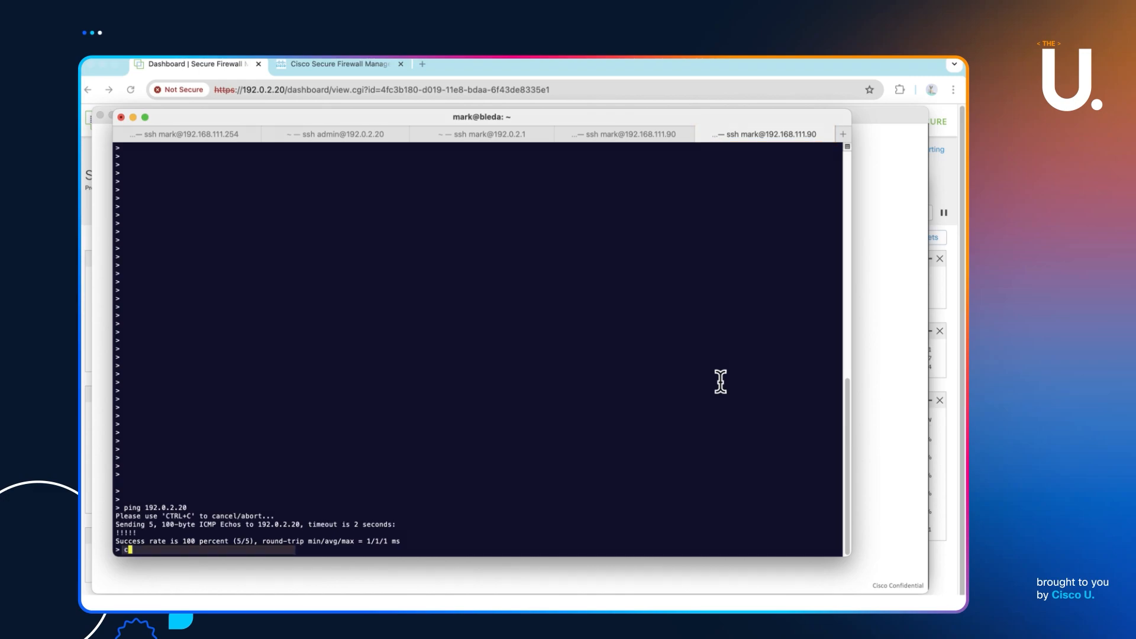
pyautogui.write('configur')
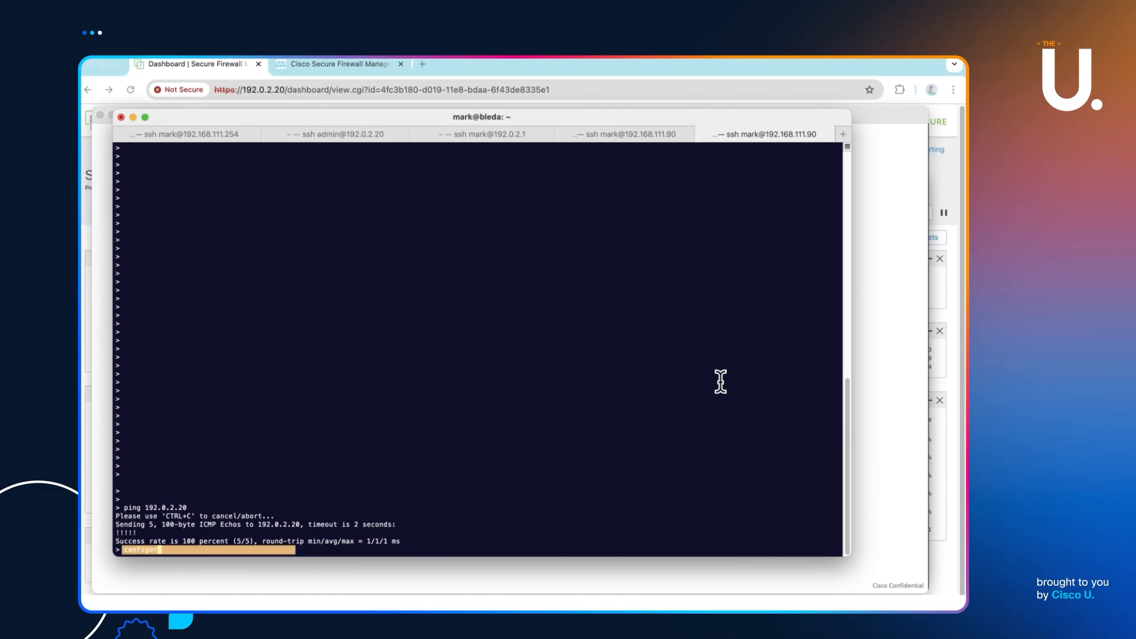
pyautogui.write('e manager add 192.0.2.20 key123')
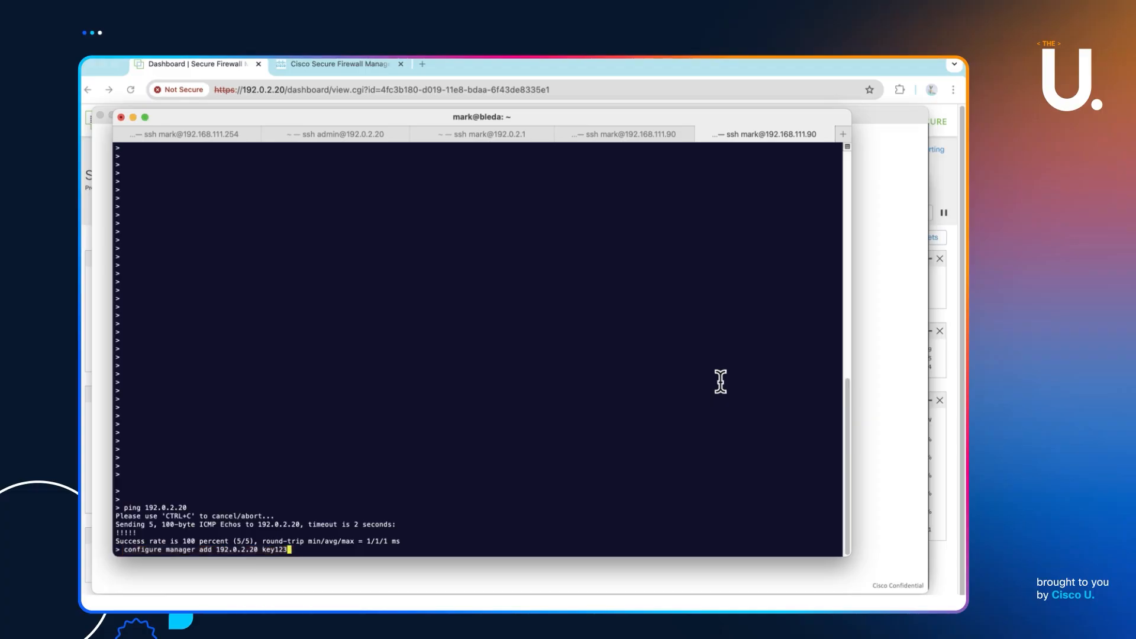
pyautogui.press('Return')
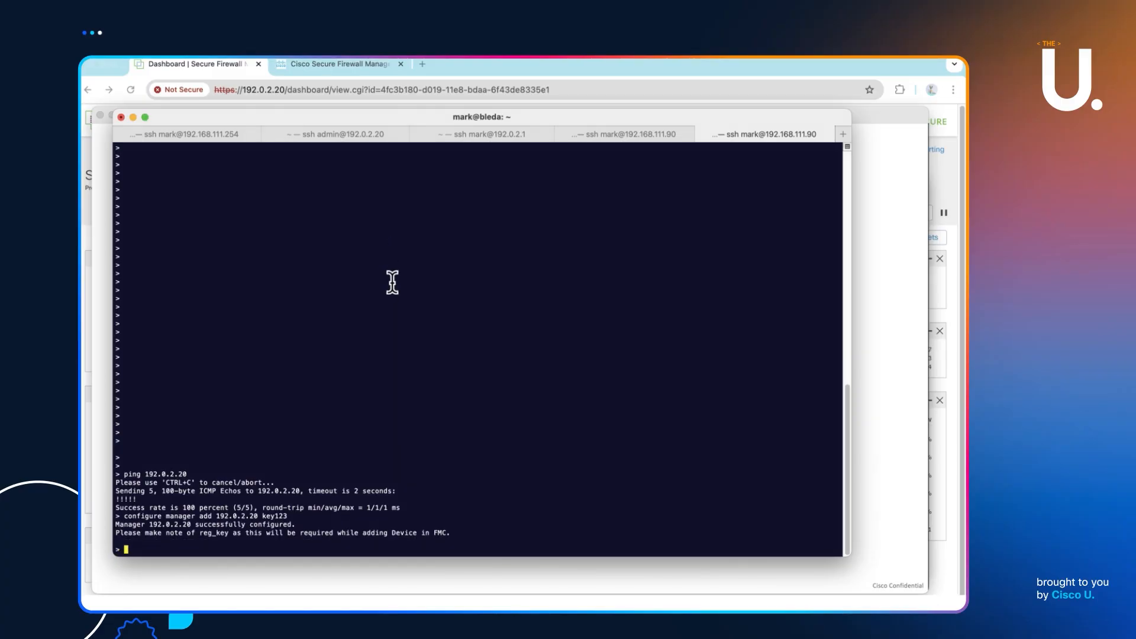
# - Confirm with 'show managers' that registration is Pending, then bring up the management center dashboard
pyautogui.write('show managers')
pyautogui.press('Return')
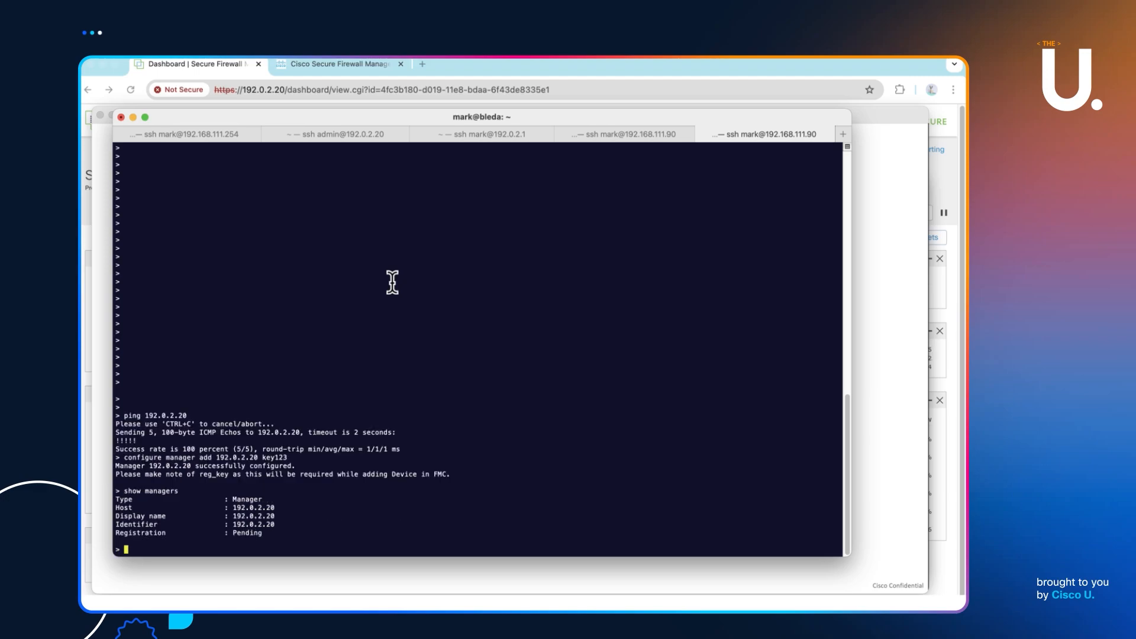
pyautogui.doubleClick(244, 533)
pyautogui.click(359, 65)
pyautogui.click(204, 65)
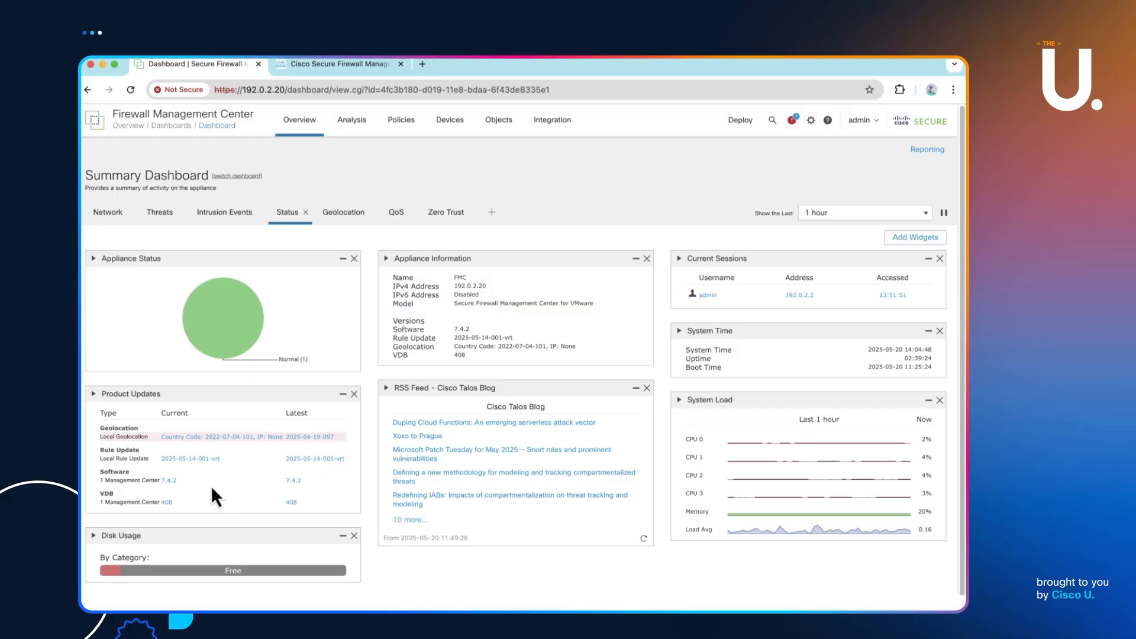
# - Open the Add Device form from Devices > Device Management
pyautogui.click(451, 120)
pyautogui.click(470, 154)
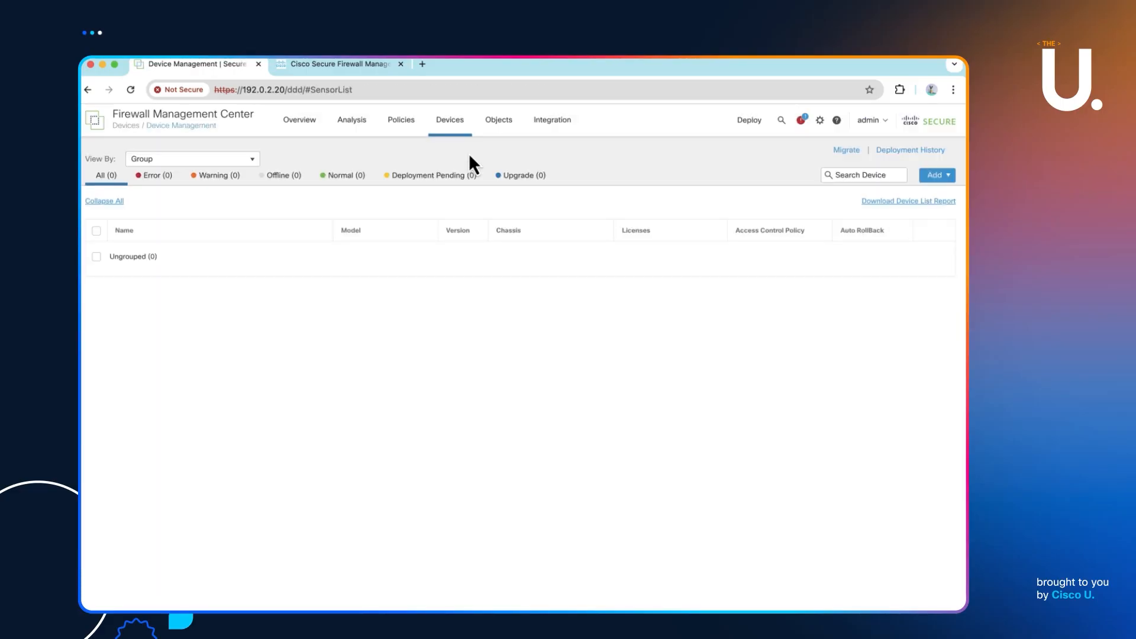
pyautogui.click(937, 176)
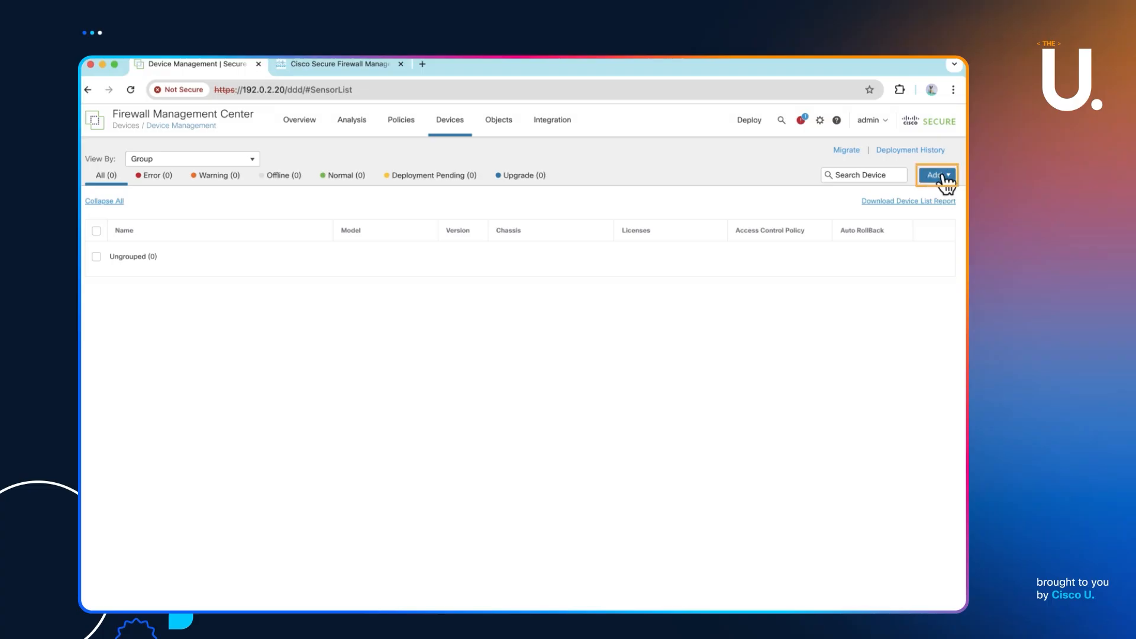
pyautogui.click(934, 194)
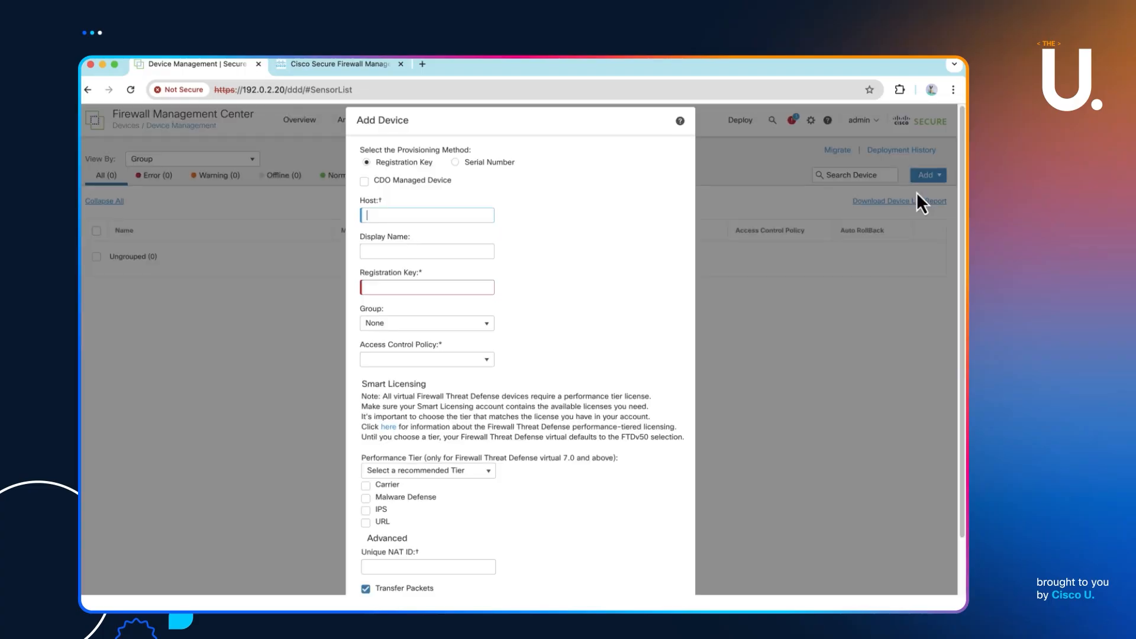
# - Enter display name FTD, host 192.168.10.10 and the registration key
pyautogui.click(396, 251)
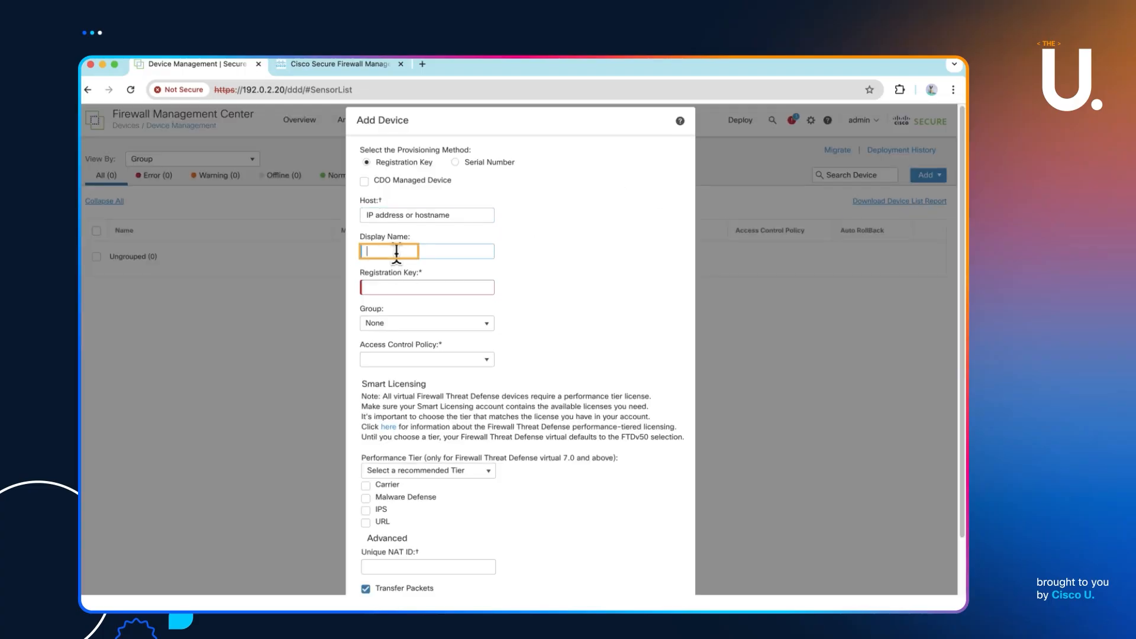
pyautogui.write('FTD')
pyautogui.click(388, 215)
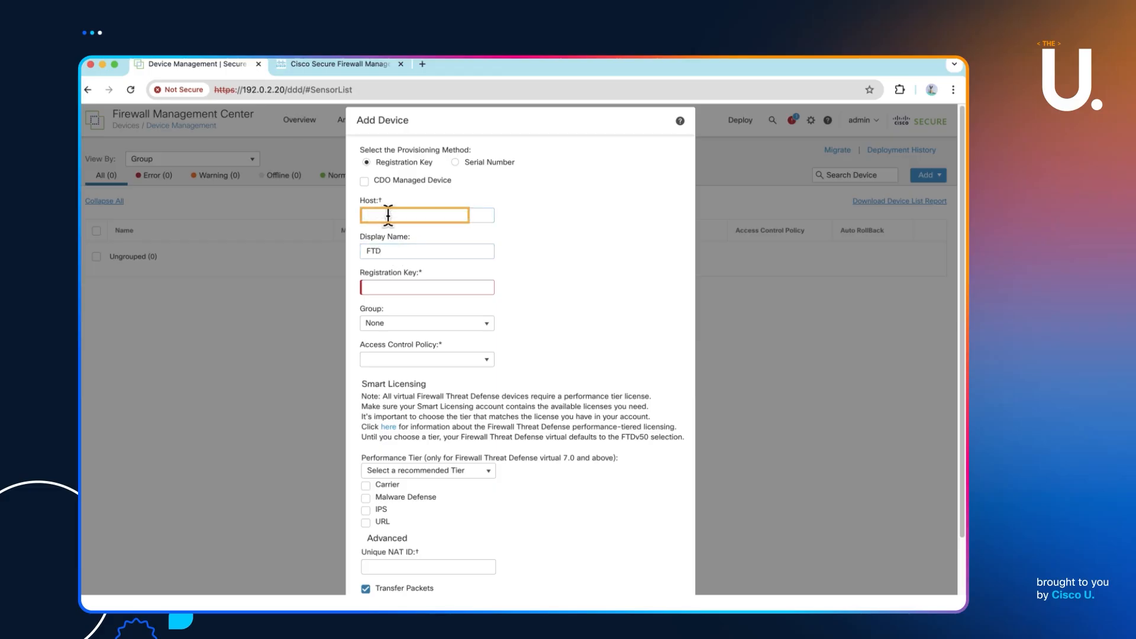
pyautogui.write('192.168.10.10')
pyautogui.click(384, 288)
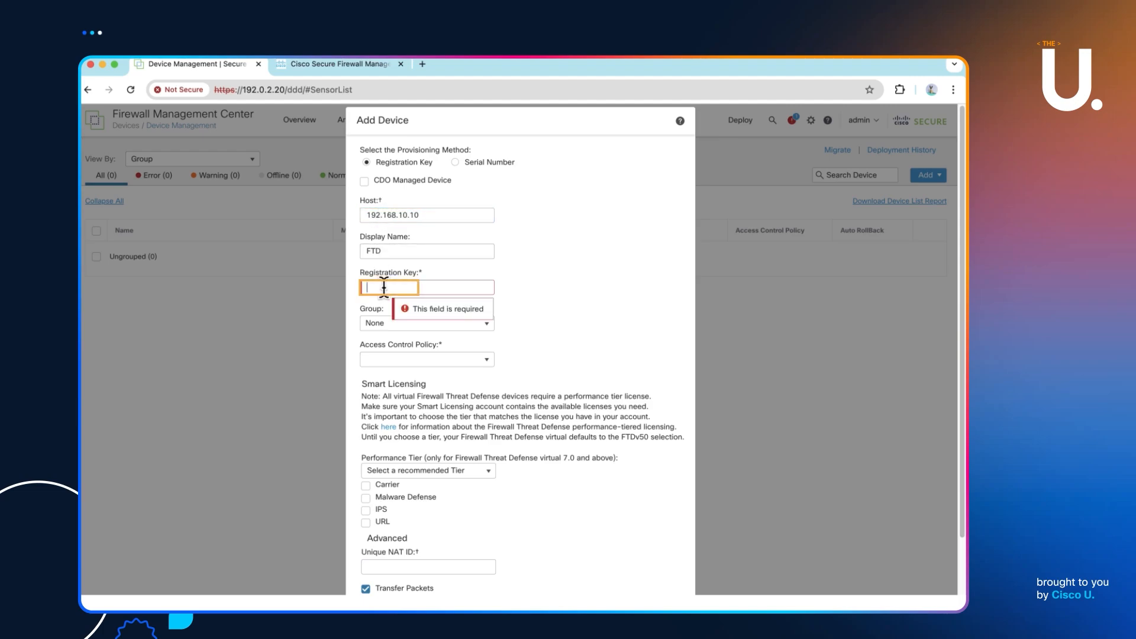
pyautogui.write('••••••')
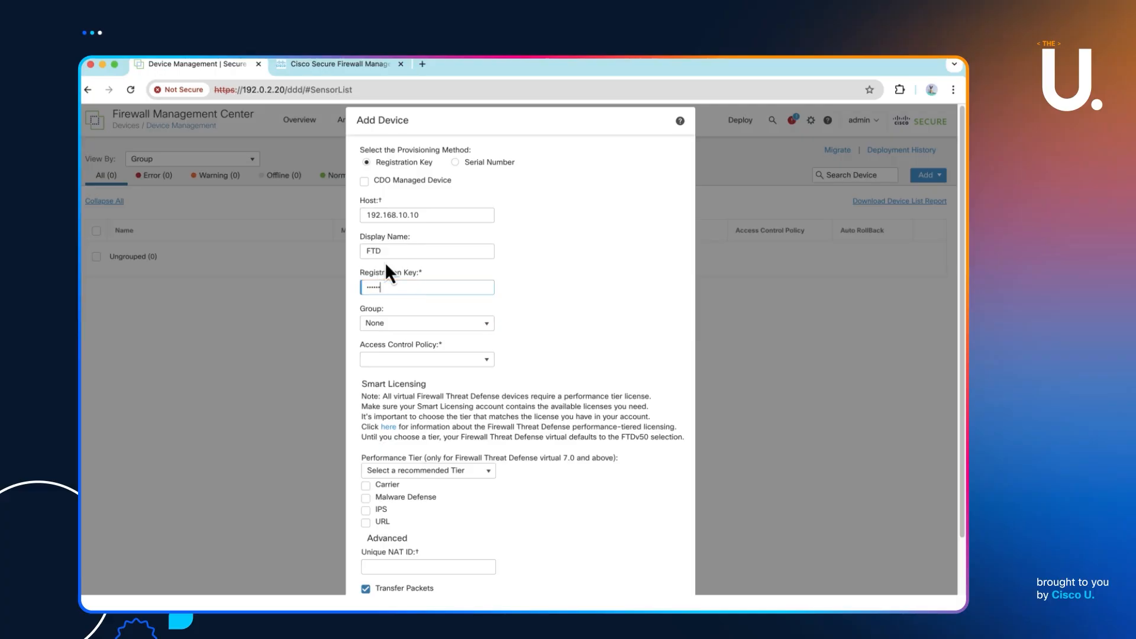
pyautogui.press('super+Tab')
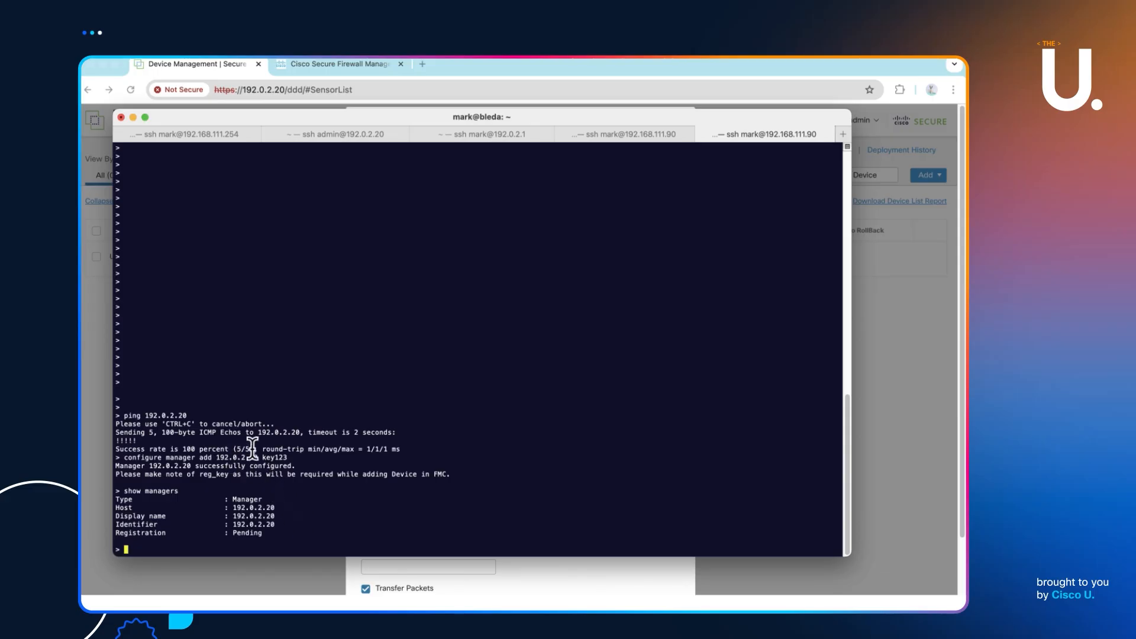
pyautogui.click(647, 134)
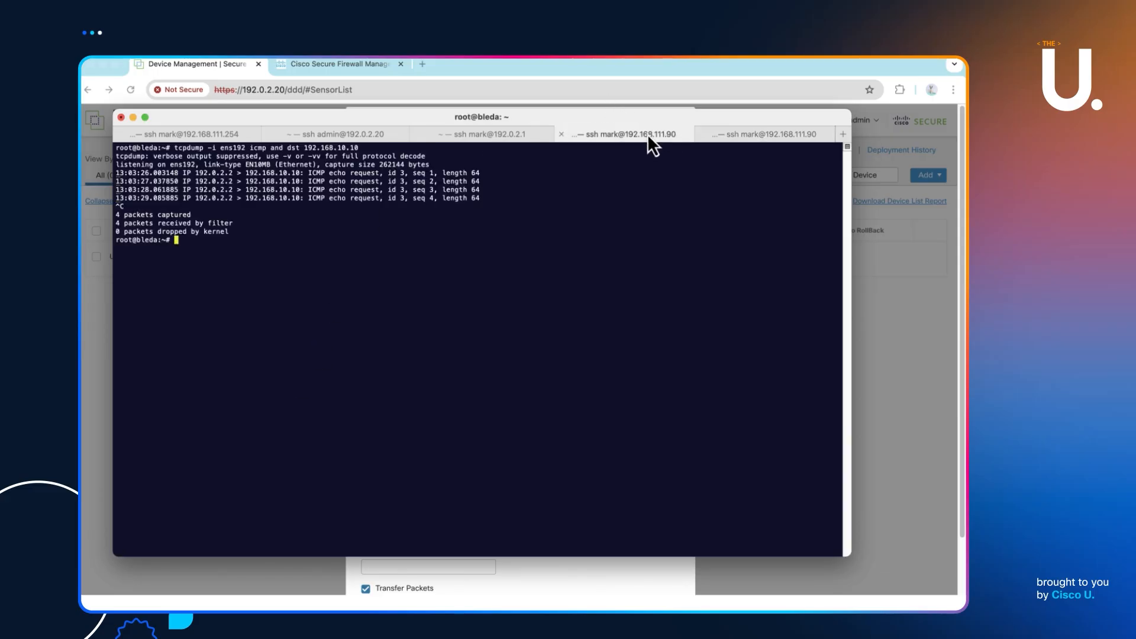
pyautogui.click(758, 138)
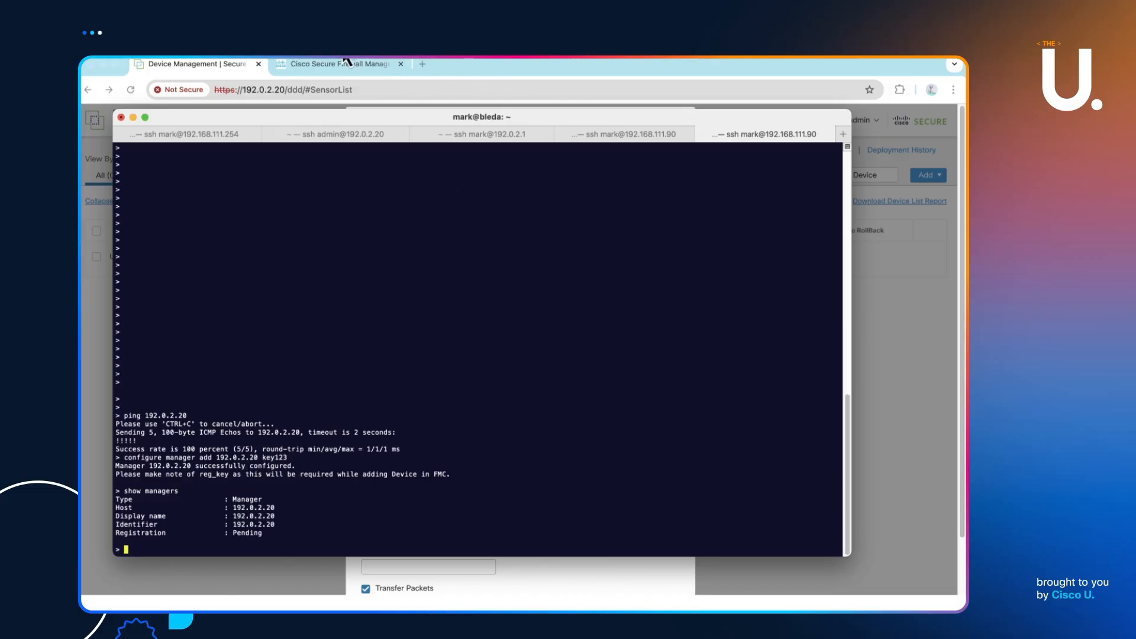
pyautogui.click(200, 69)
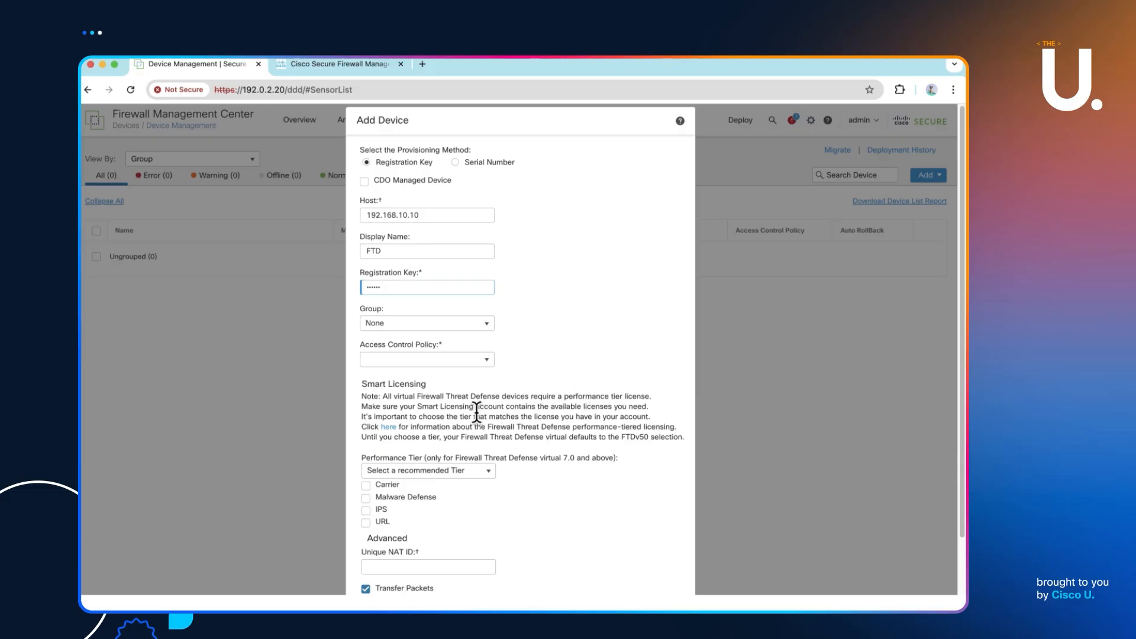
# - Assign My Access Policy and the FTDv10 - 1 Gbps performance tier to the device
pyautogui.click(424, 361)
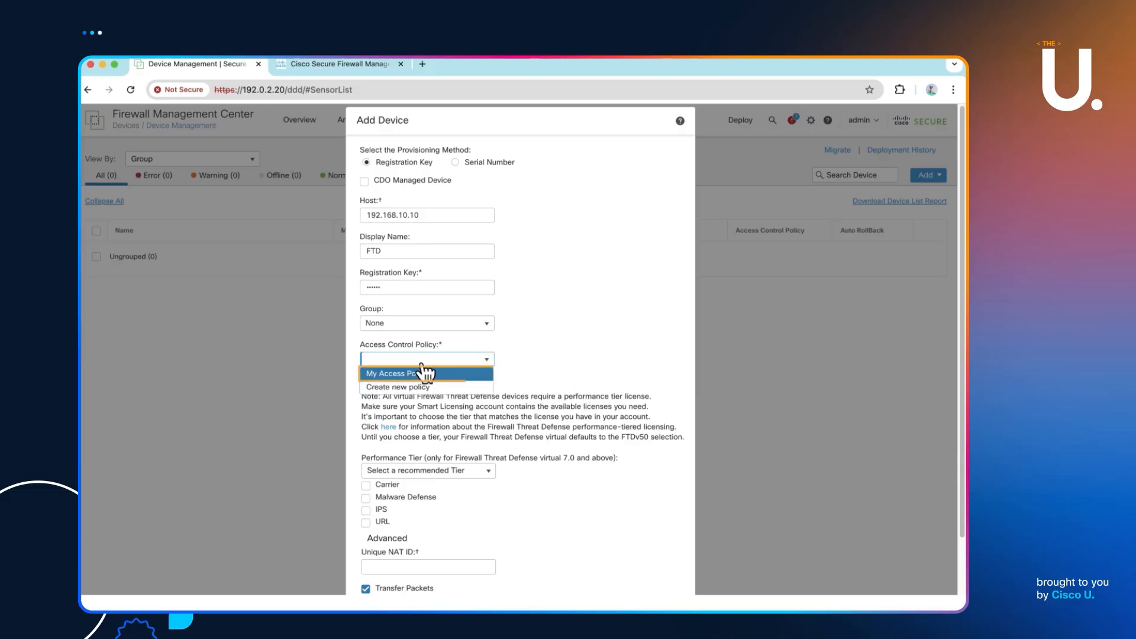
pyautogui.click(410, 373)
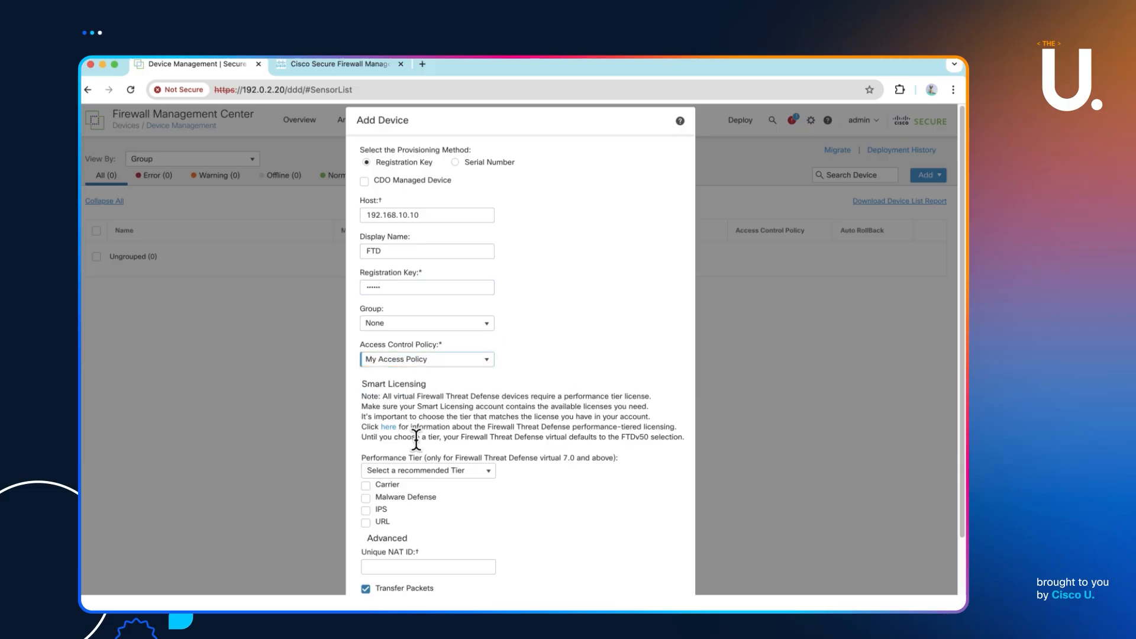
pyautogui.click(437, 473)
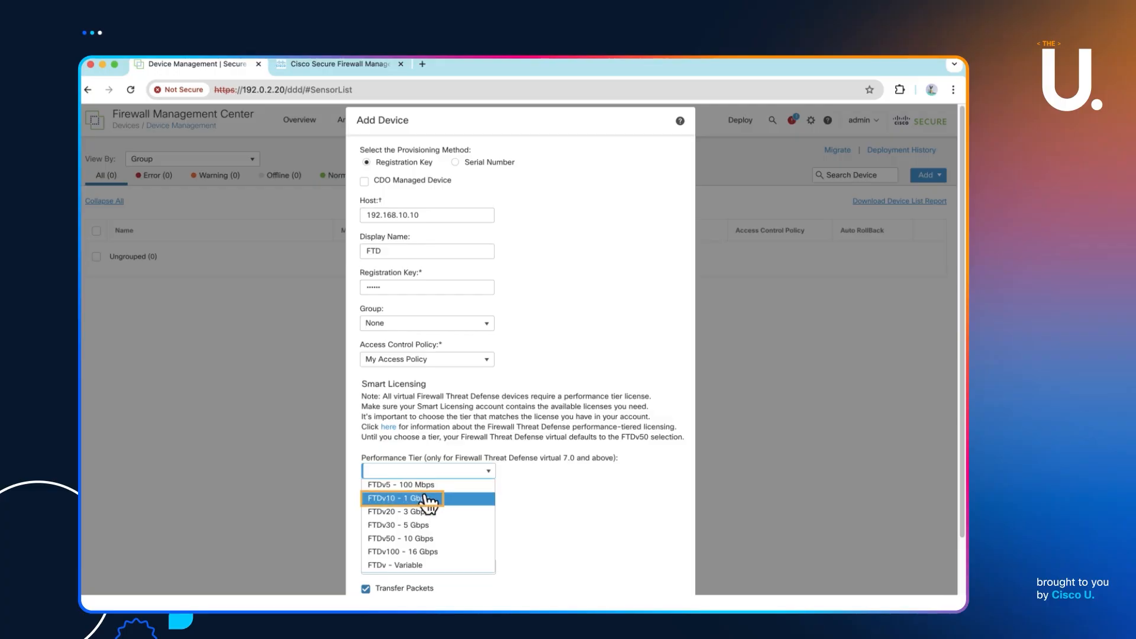
pyautogui.click(422, 498)
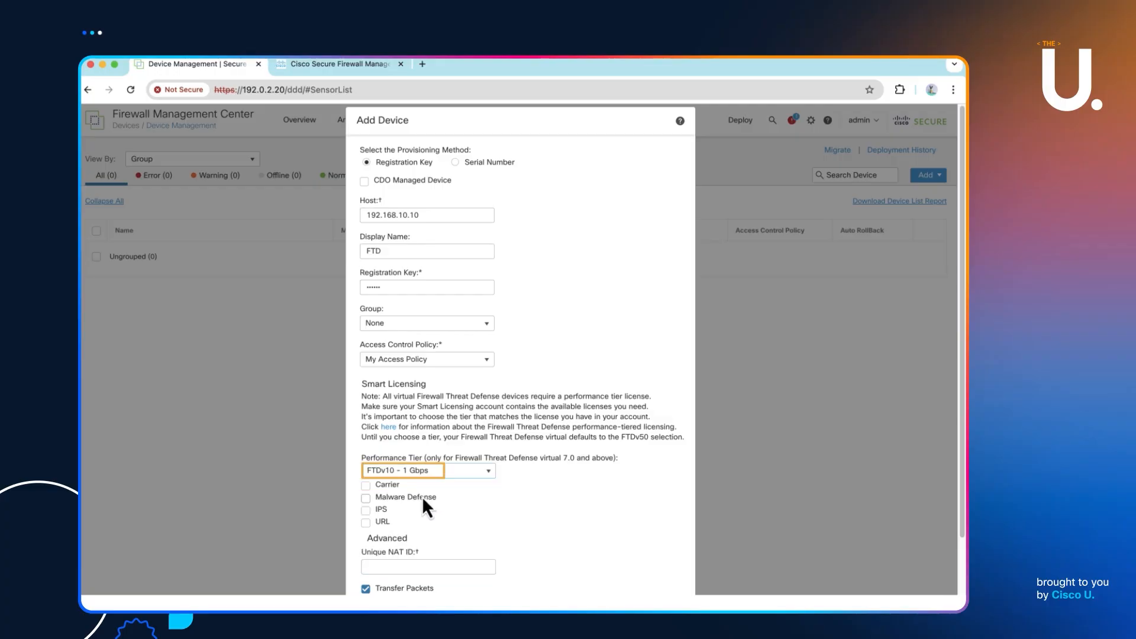
# - Enable Malware Defense, IPS and URL licences and submit the device for registration
pyautogui.click(366, 510)
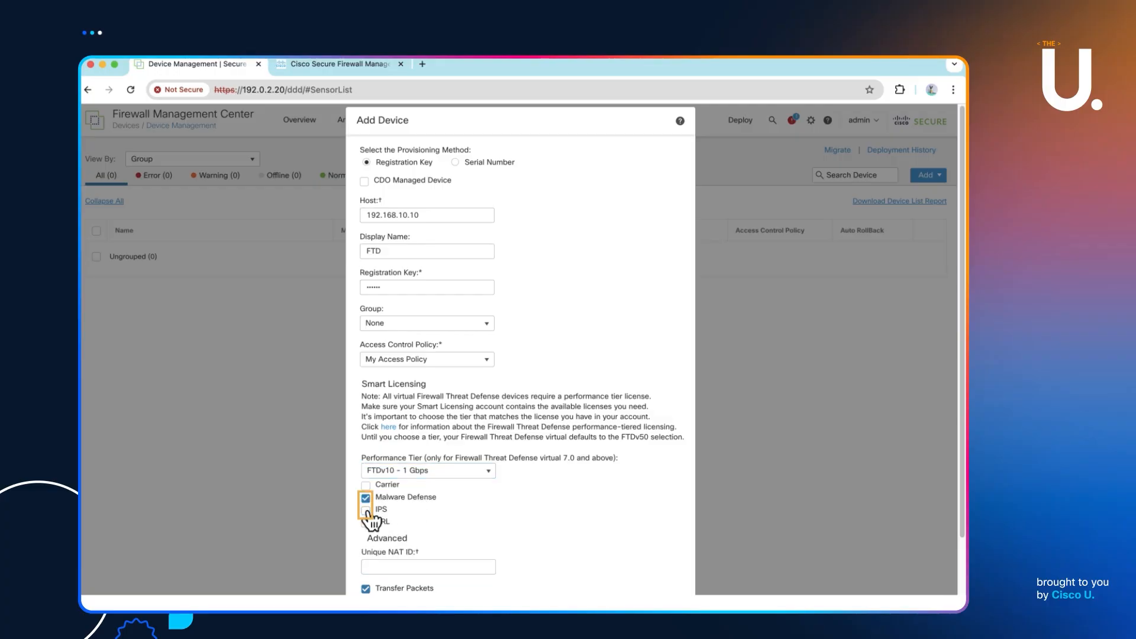
pyautogui.click(365, 522)
pyautogui.scroll(-2, 941, 503)
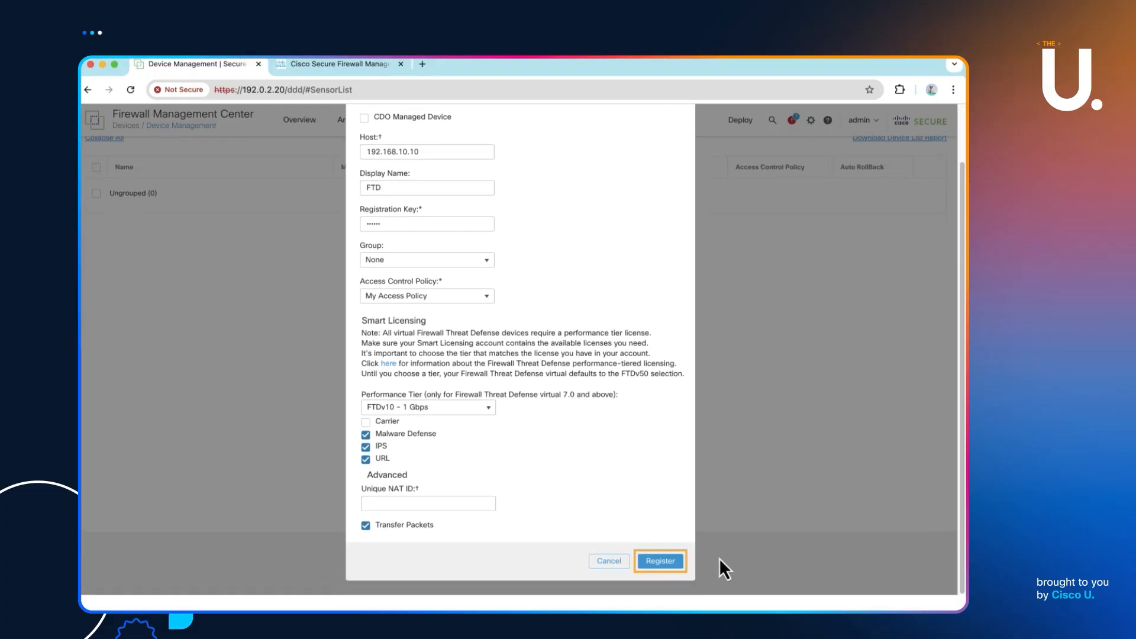
pyautogui.click(658, 565)
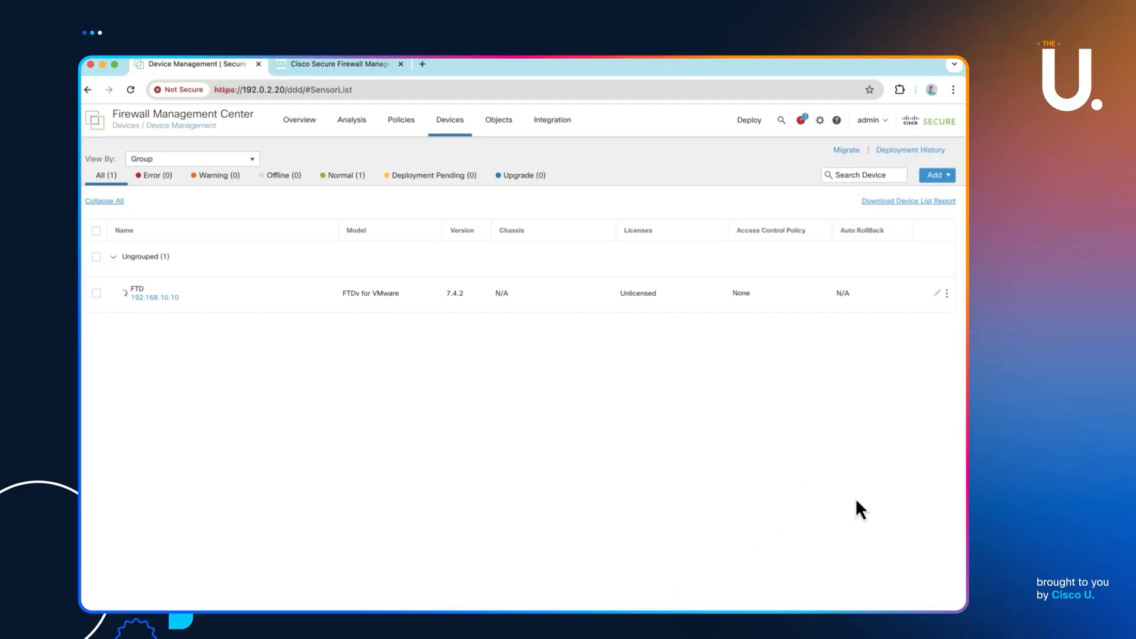
# - Rerun 'show managers' on the firewall, which now reports registration In progress
pyautogui.press('super+Tab')
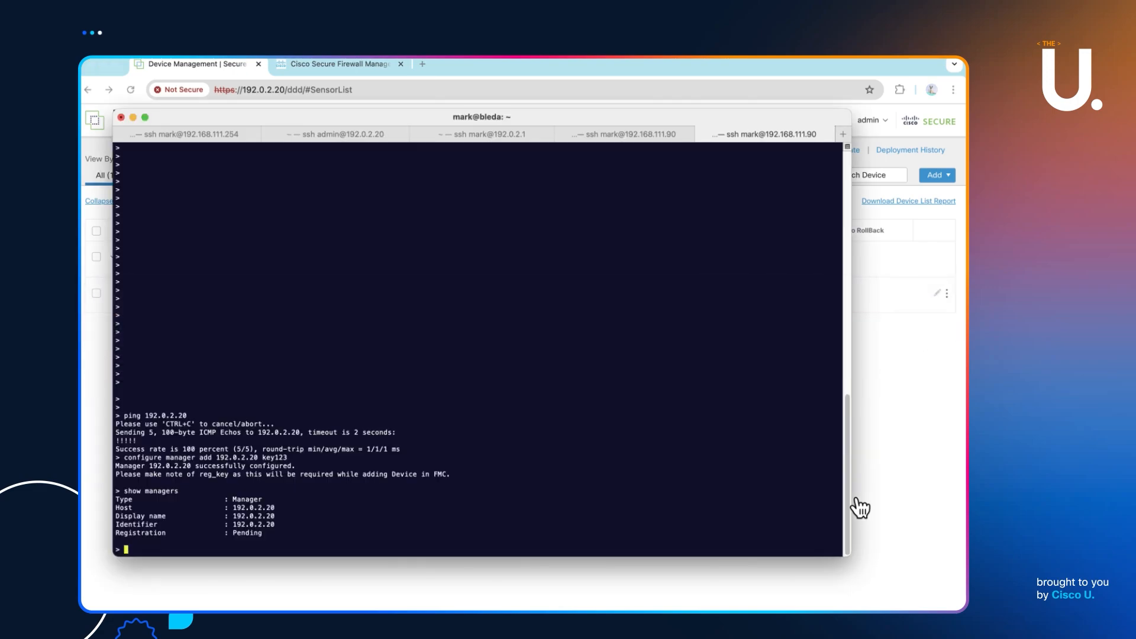
pyautogui.press('Up')
pyautogui.press('Return')
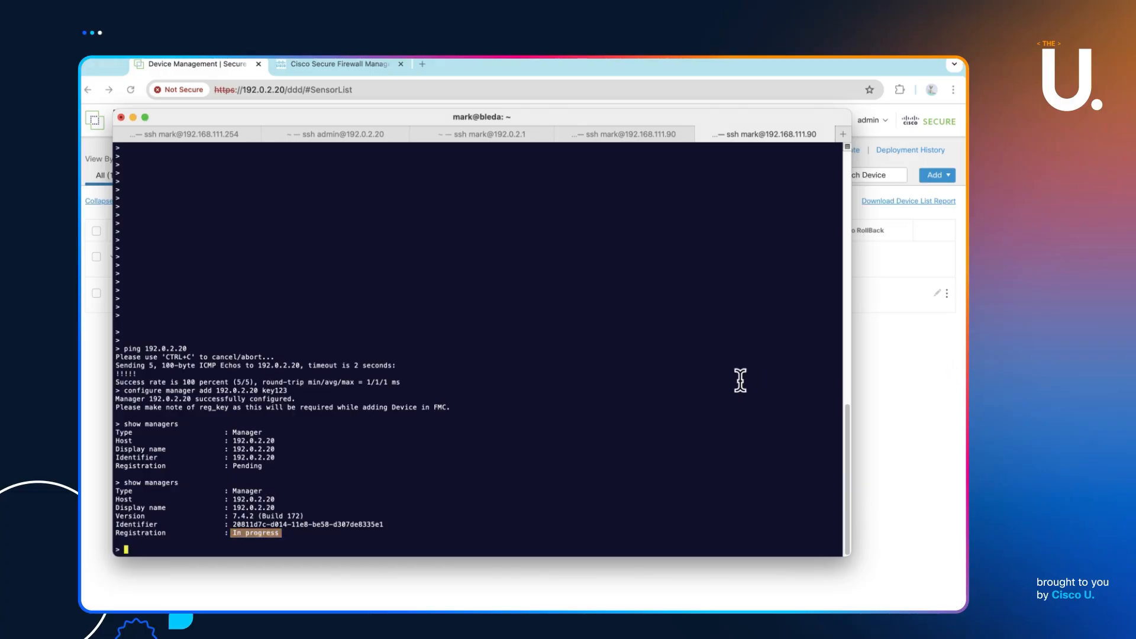
# - Dismiss the Register and Discovery notifications on the FMC device list
pyautogui.click(891, 385)
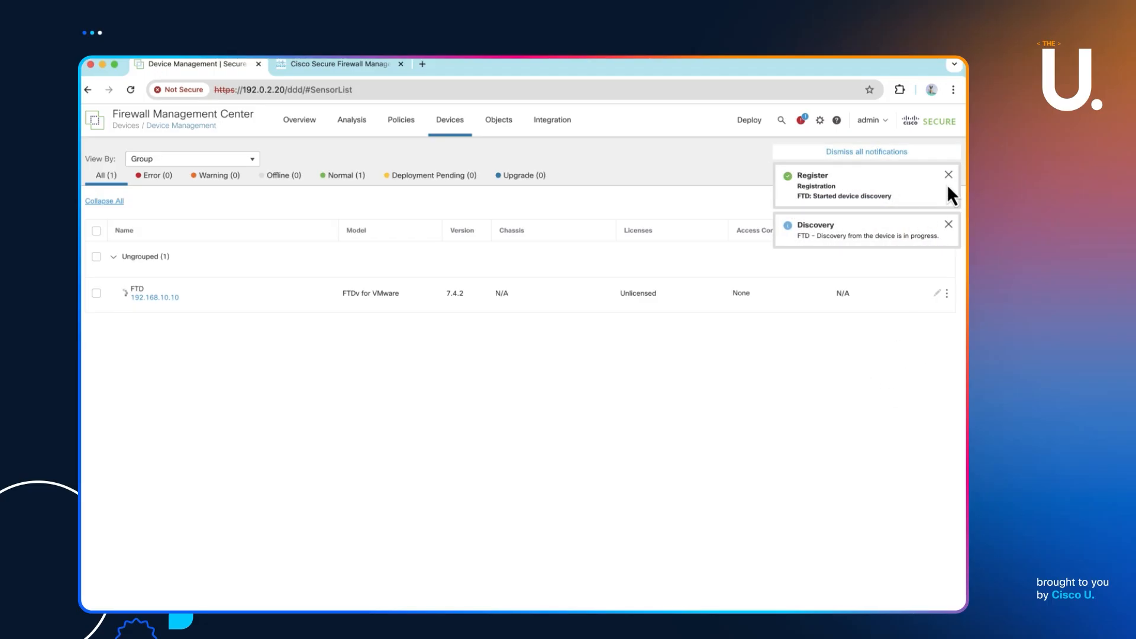
pyautogui.click(949, 174)
pyautogui.click(949, 173)
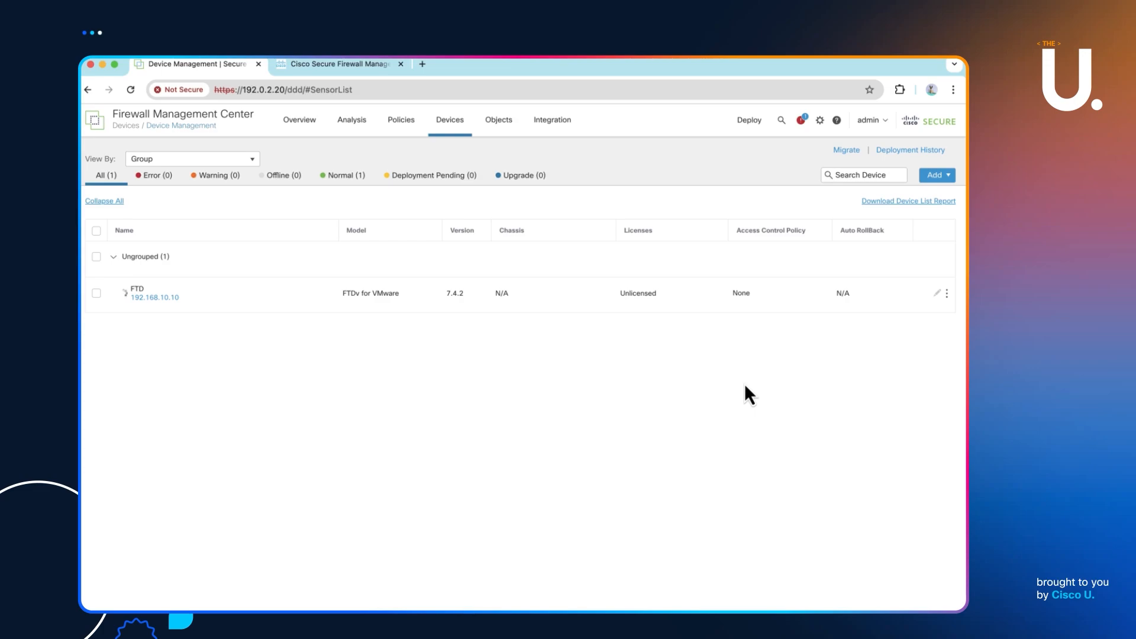
pyautogui.press('super+Tab')
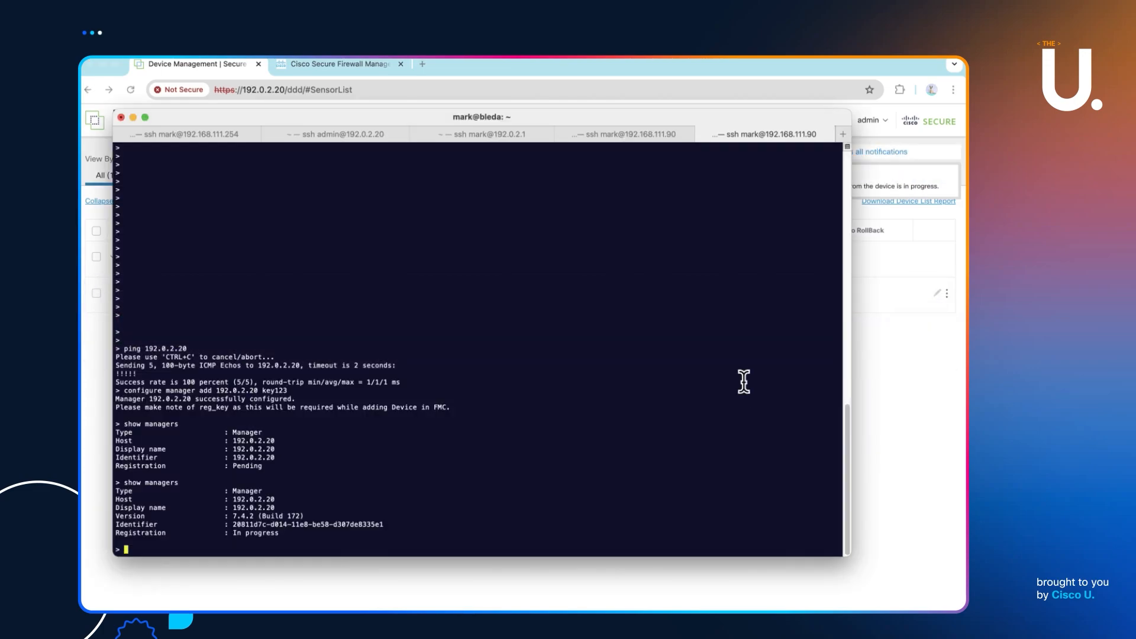
# - Rerun 'show managers' and inspect the manager 192.0.2.20 registration details
pyautogui.press('Up')
pyautogui.press('Return')
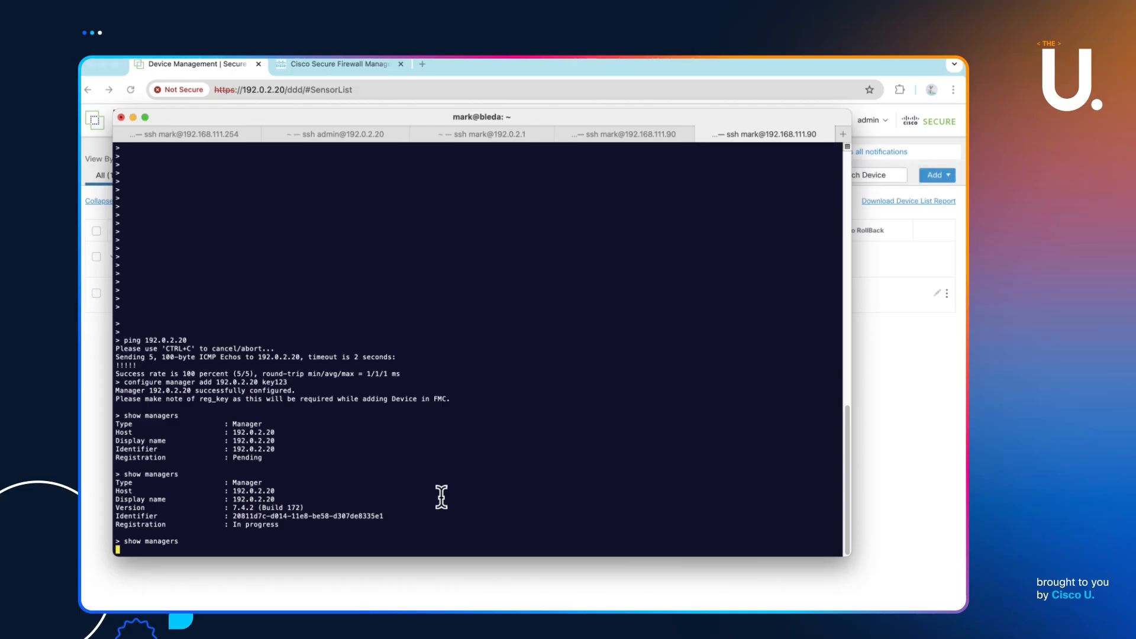
pyautogui.moveTo(277, 491); pyautogui.dragTo(222, 491)
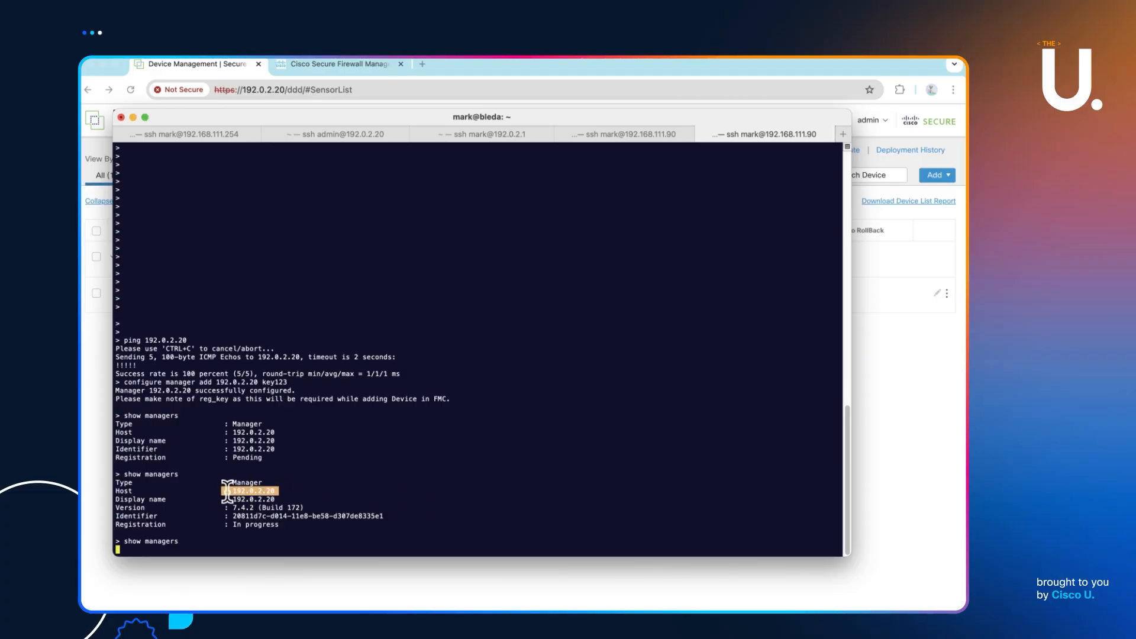
pyautogui.click(287, 489)
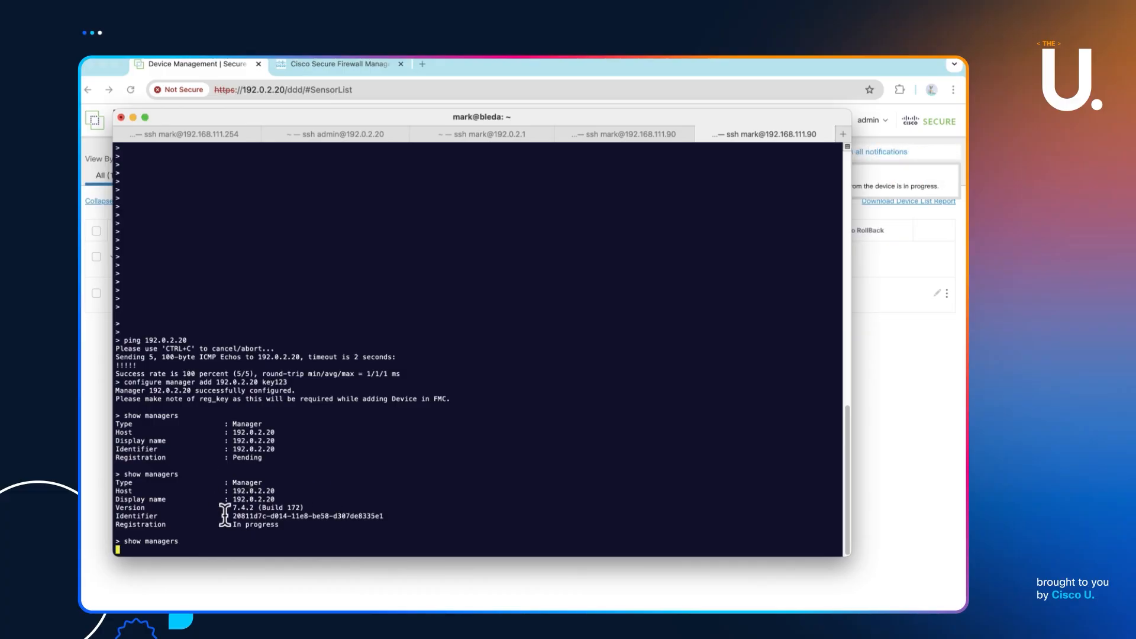
pyautogui.click(906, 400)
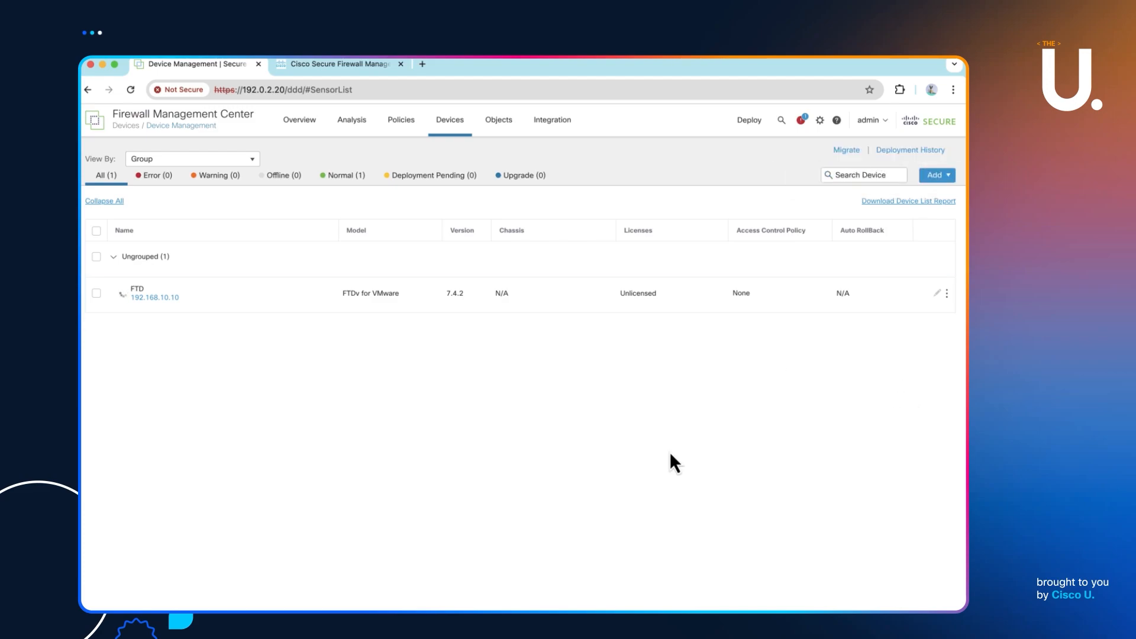
pyautogui.press('super+Tab')
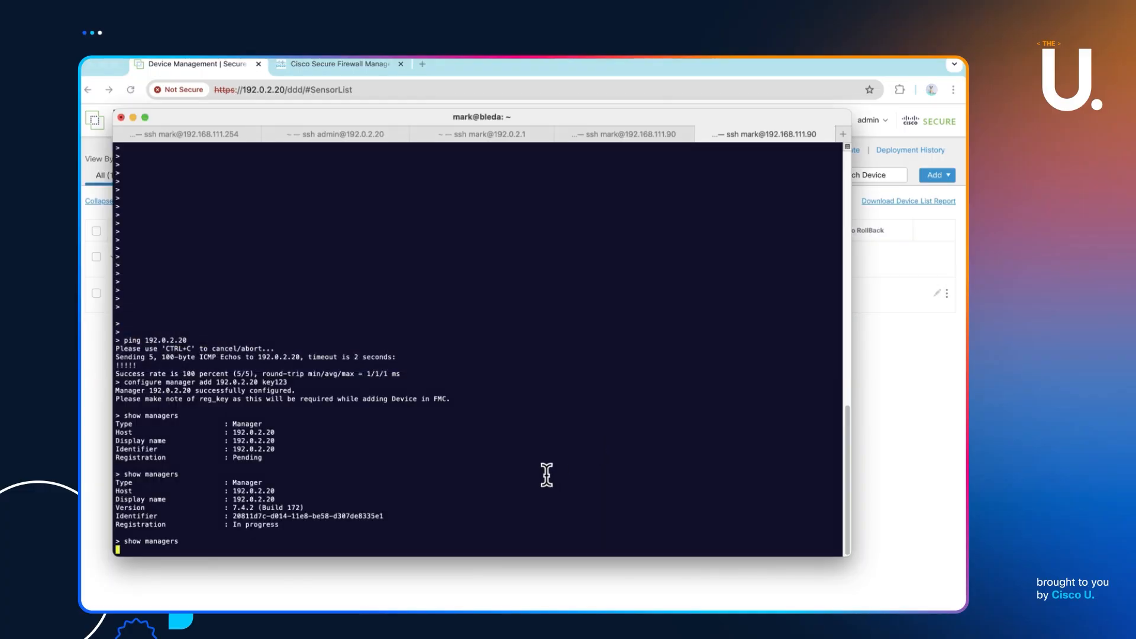
# - Reload the Device Management page twice and dismiss the Discovery notification
pyautogui.click(910, 378)
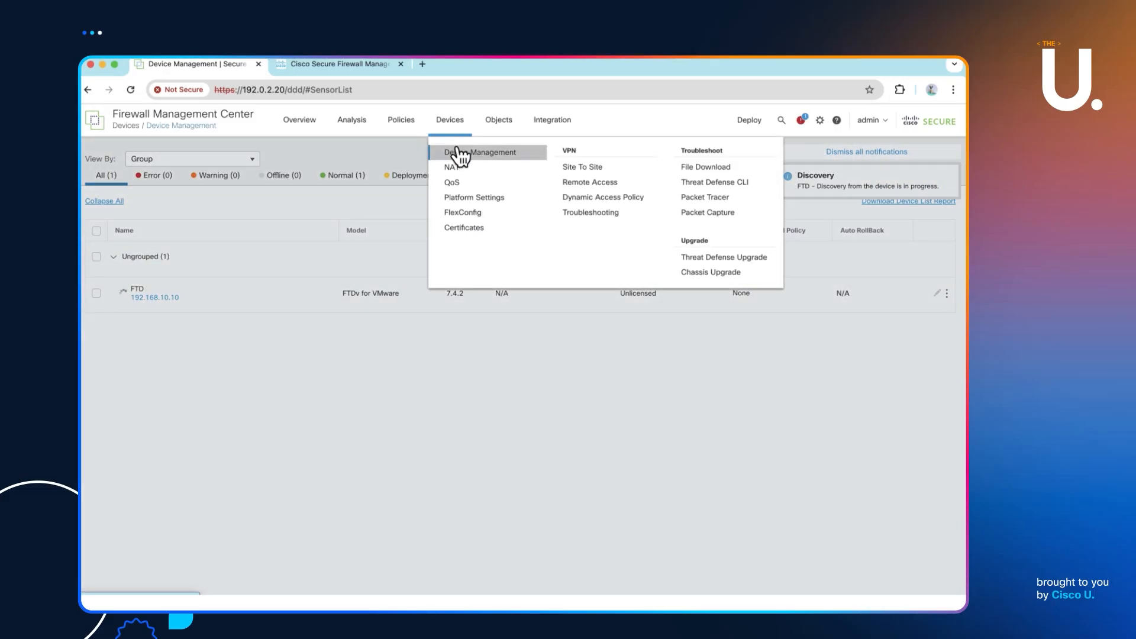
pyautogui.click(457, 151)
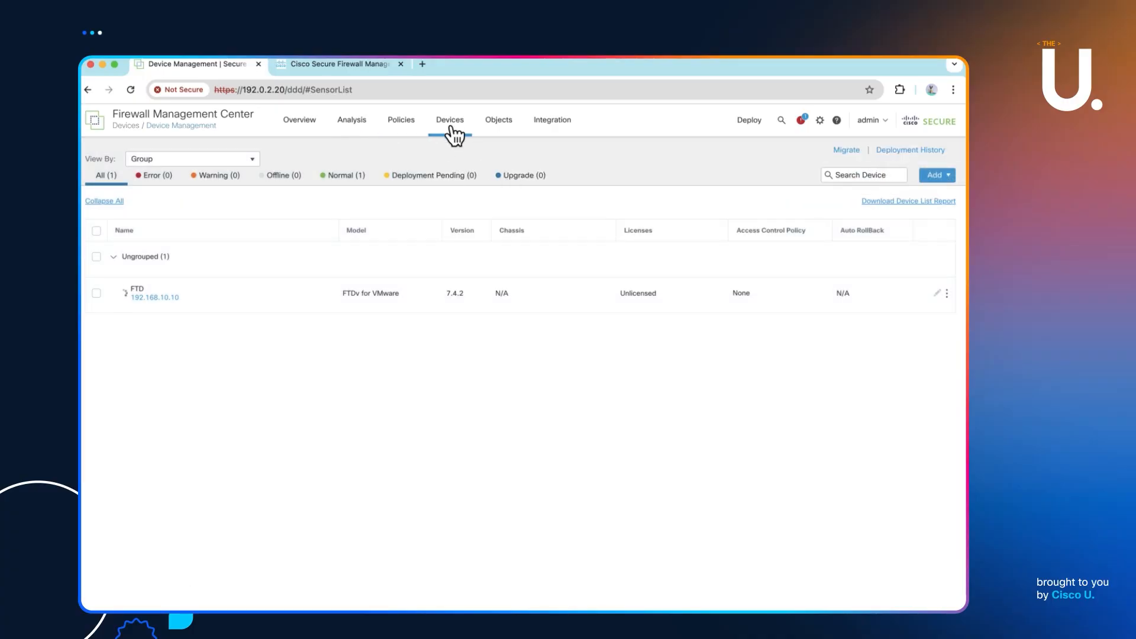
pyautogui.moveTo(451, 131)
pyautogui.click(459, 152)
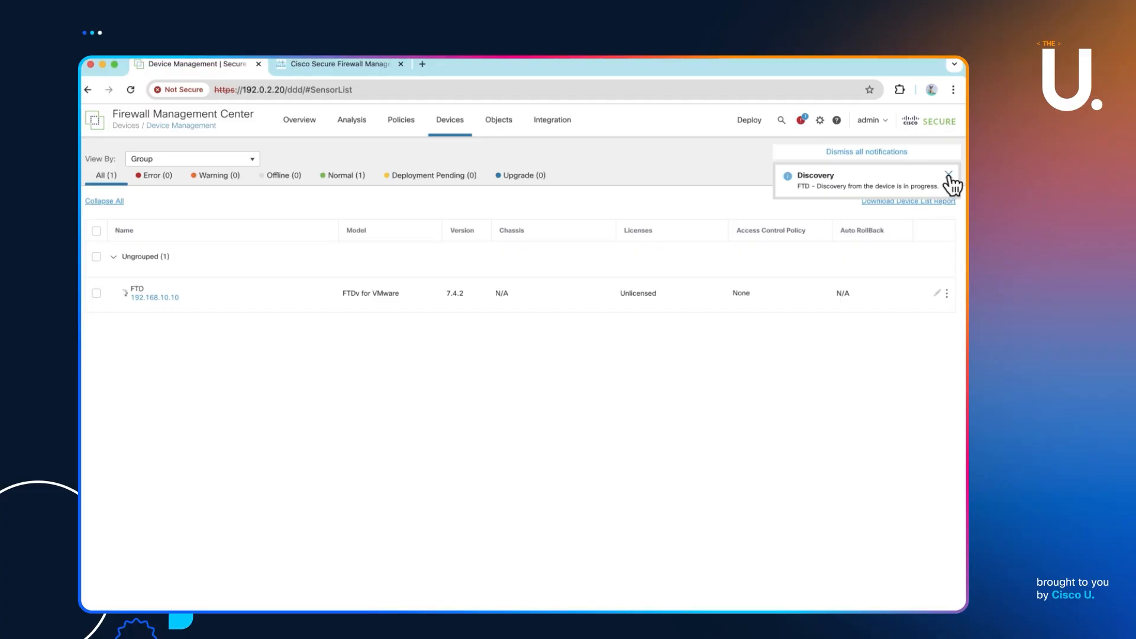
pyautogui.click(948, 175)
pyautogui.press('super+Tab')
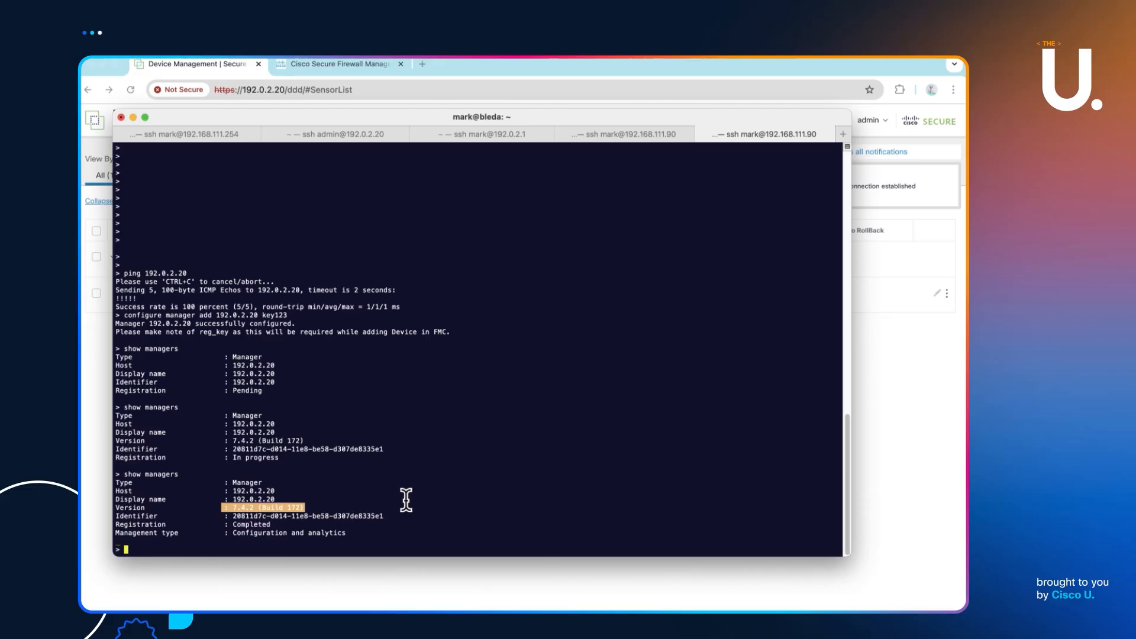
# - Preview FTD's actions menu and dismiss the Policy Pre-Deployment notification
pyautogui.click(934, 458)
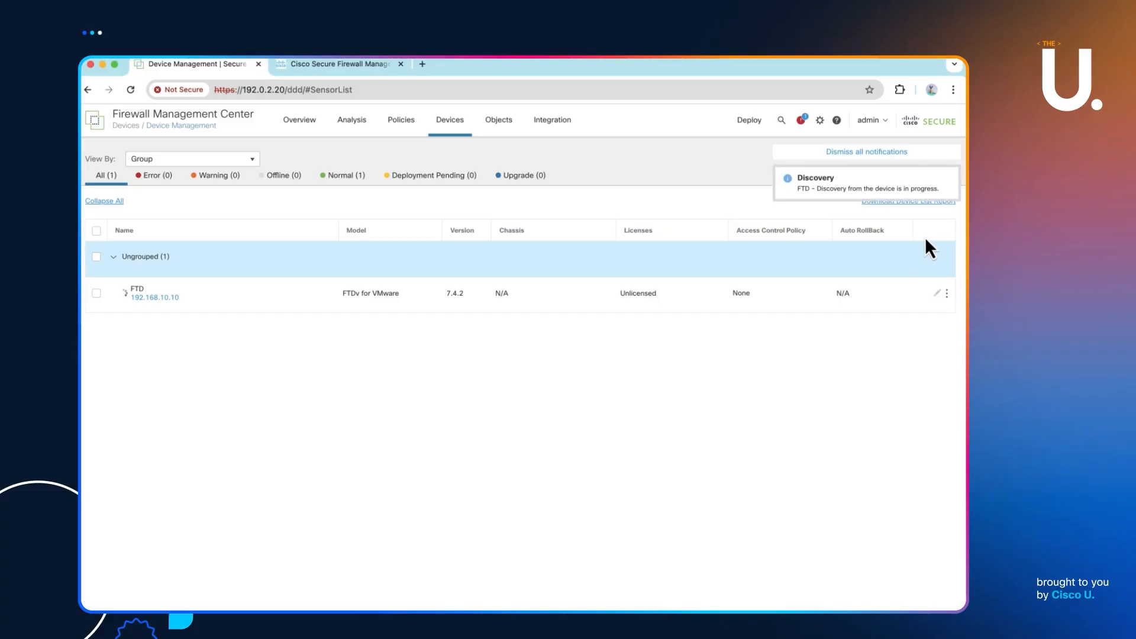
pyautogui.click(947, 294)
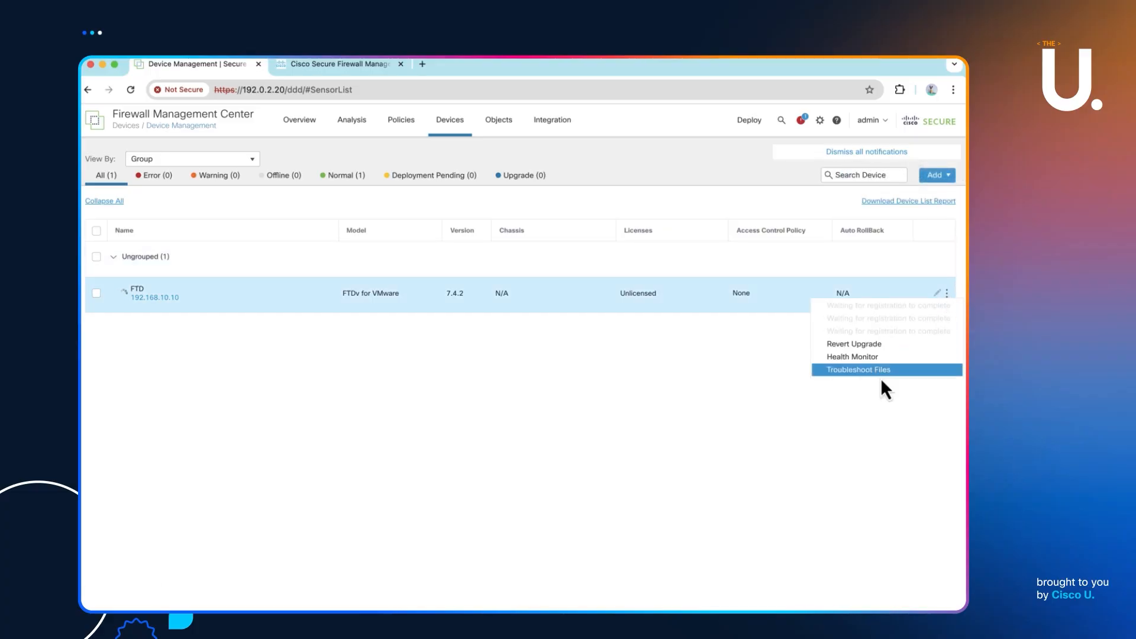
pyautogui.click(851, 405)
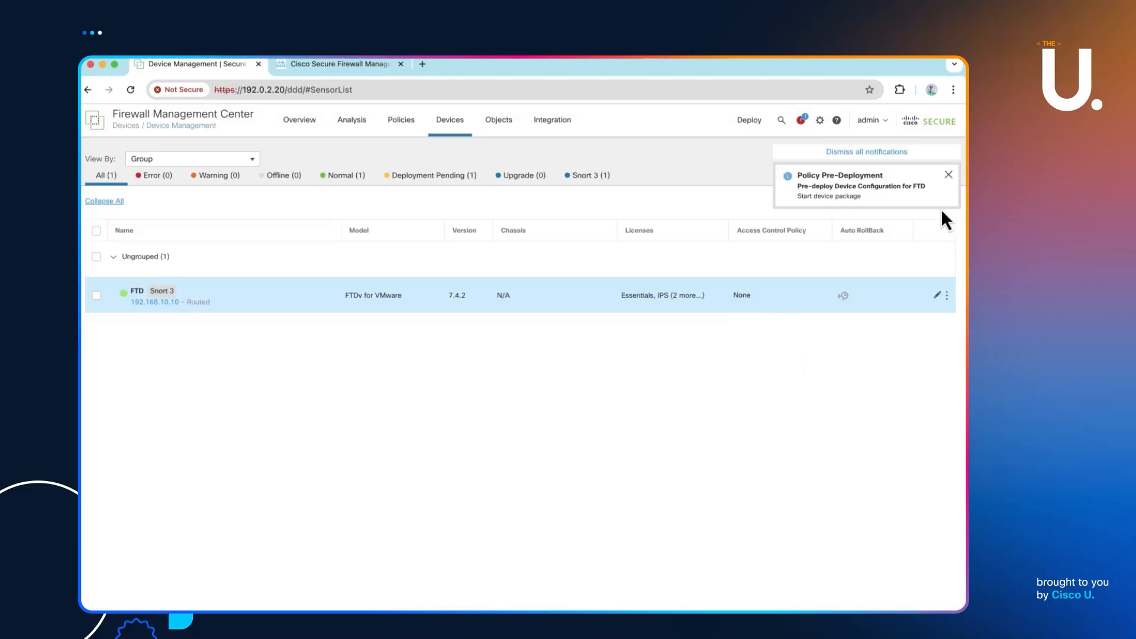
pyautogui.click(949, 175)
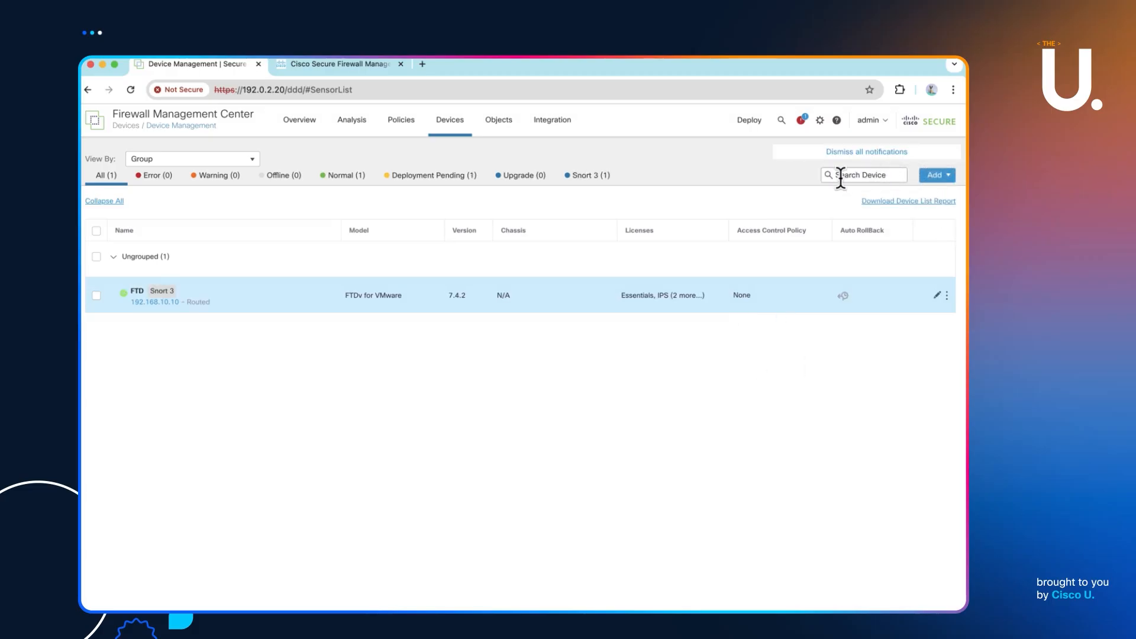
# - Confirm the deployment to FTD succeeded, then bring up FTD's actions menu
pyautogui.click(803, 124)
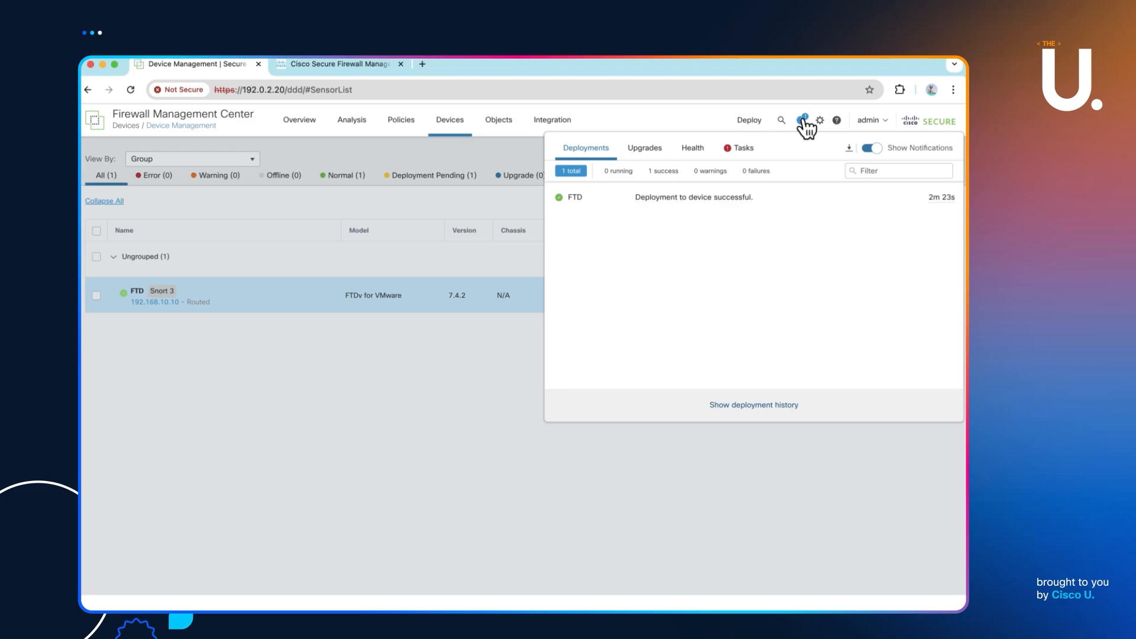
pyautogui.click(435, 433)
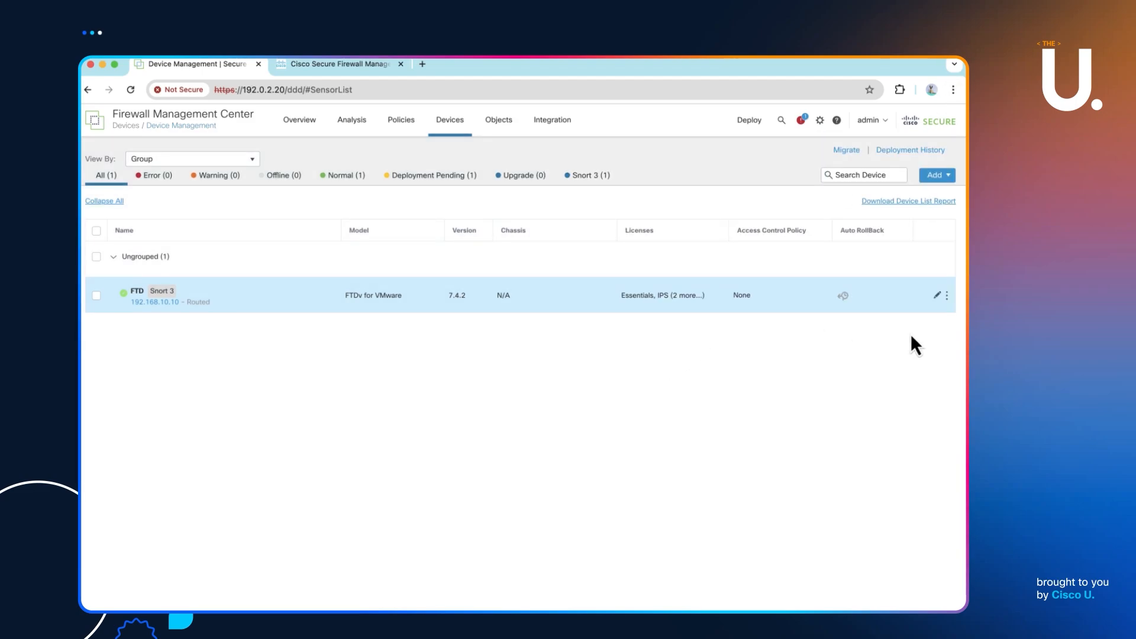
pyautogui.click(947, 295)
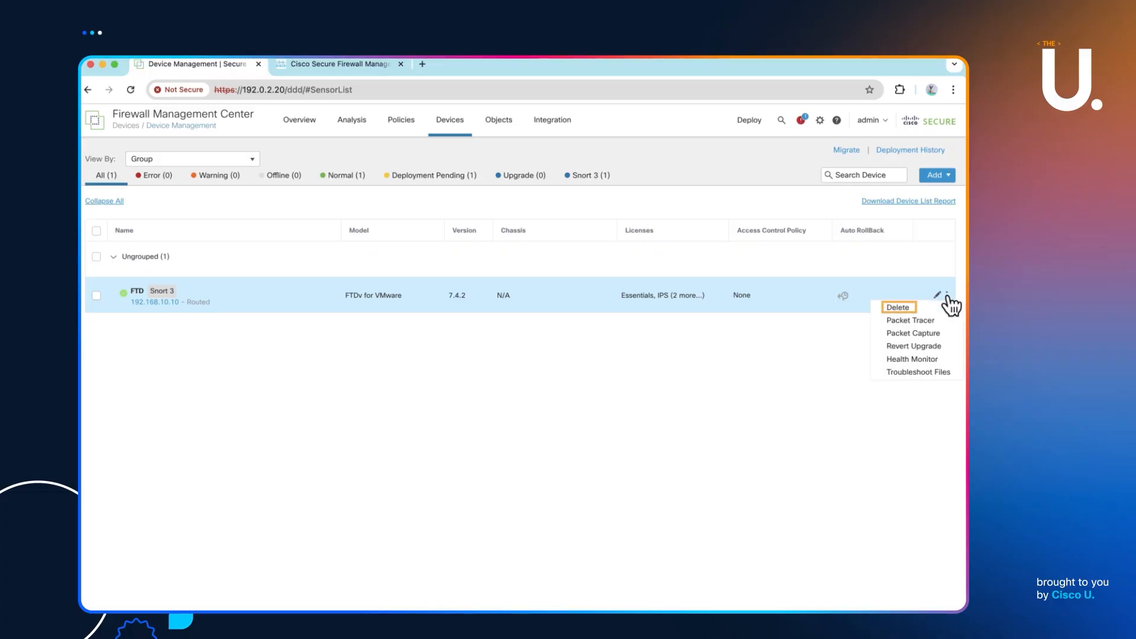
# - Delete FTD, confirming with Yes, and verify via 'show managers' that it is unregistered
pyautogui.click(910, 306)
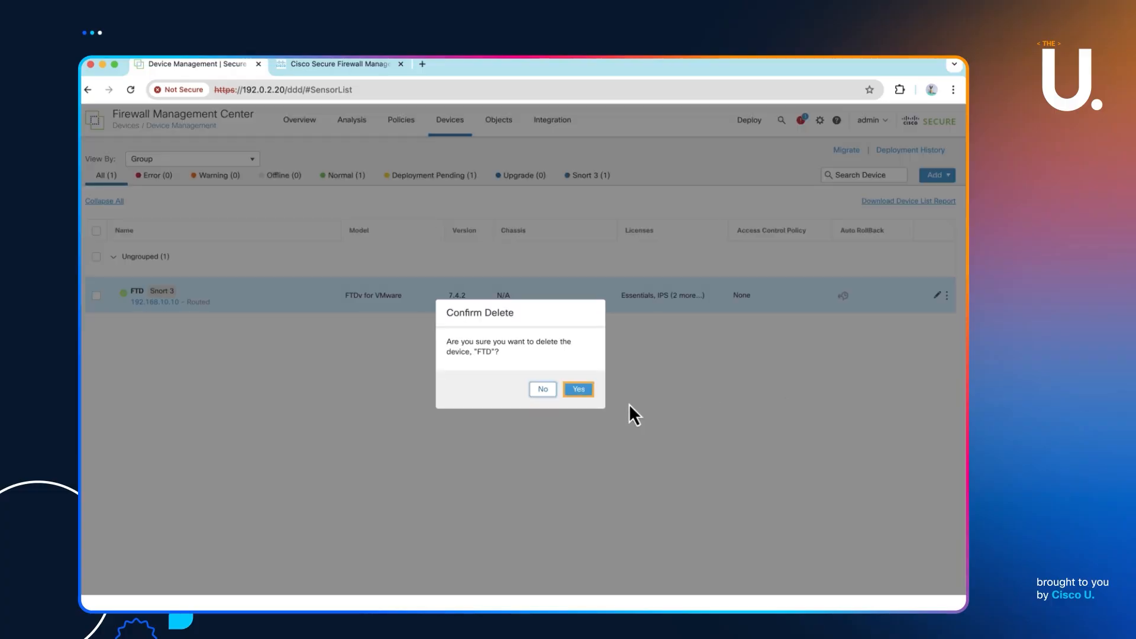
pyautogui.click(578, 388)
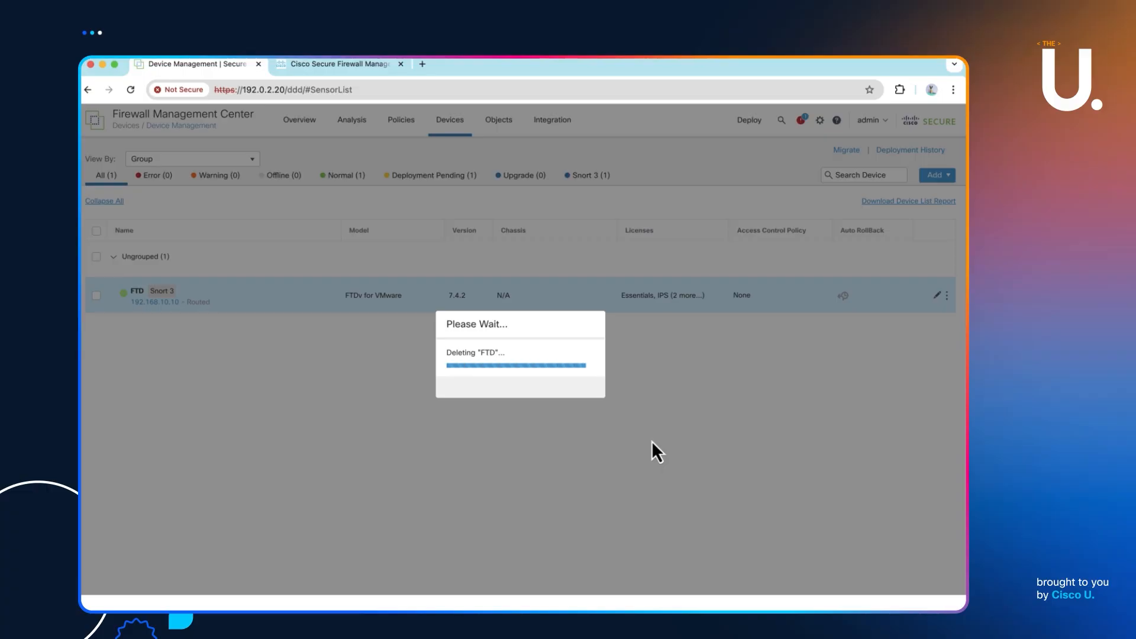
pyautogui.press('super+Tab')
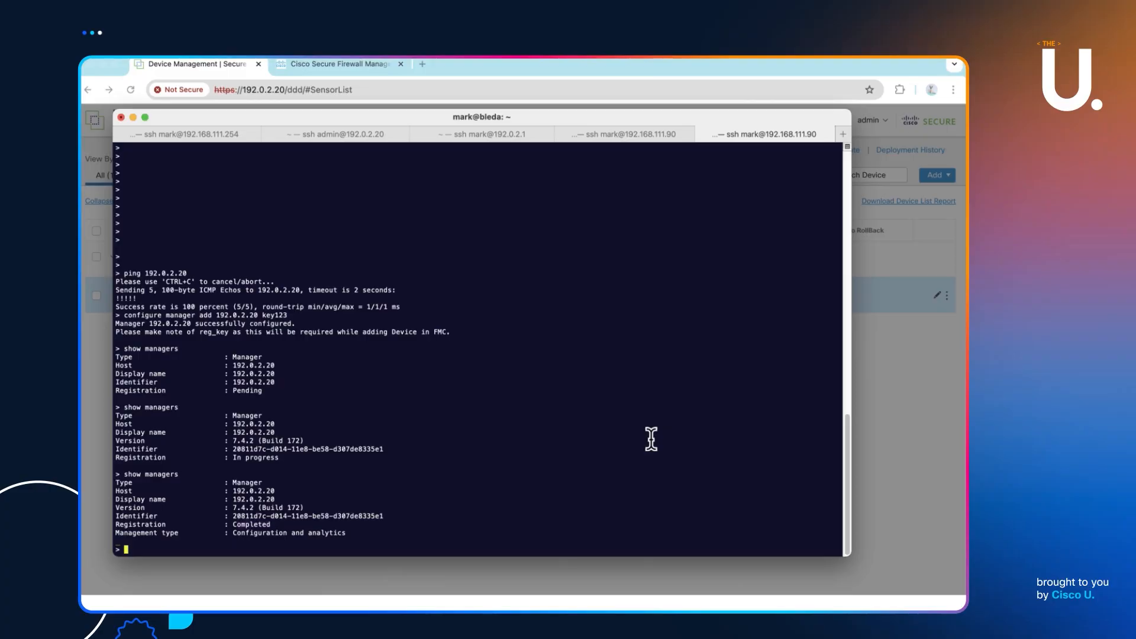
pyautogui.press('Up')
pyautogui.press('Return')
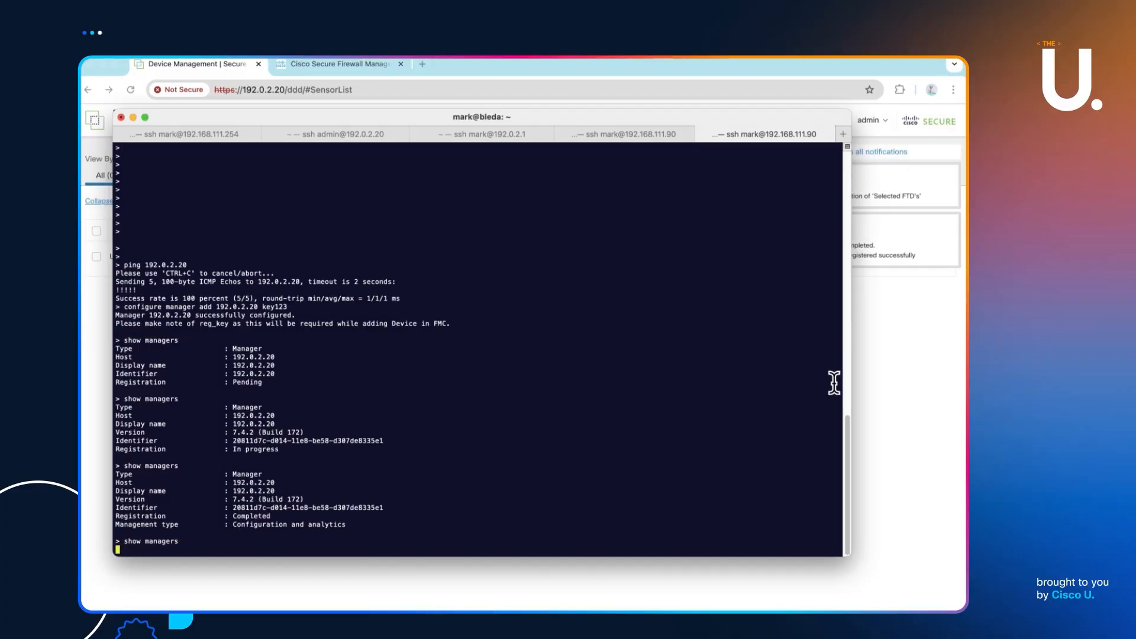
pyautogui.click(904, 362)
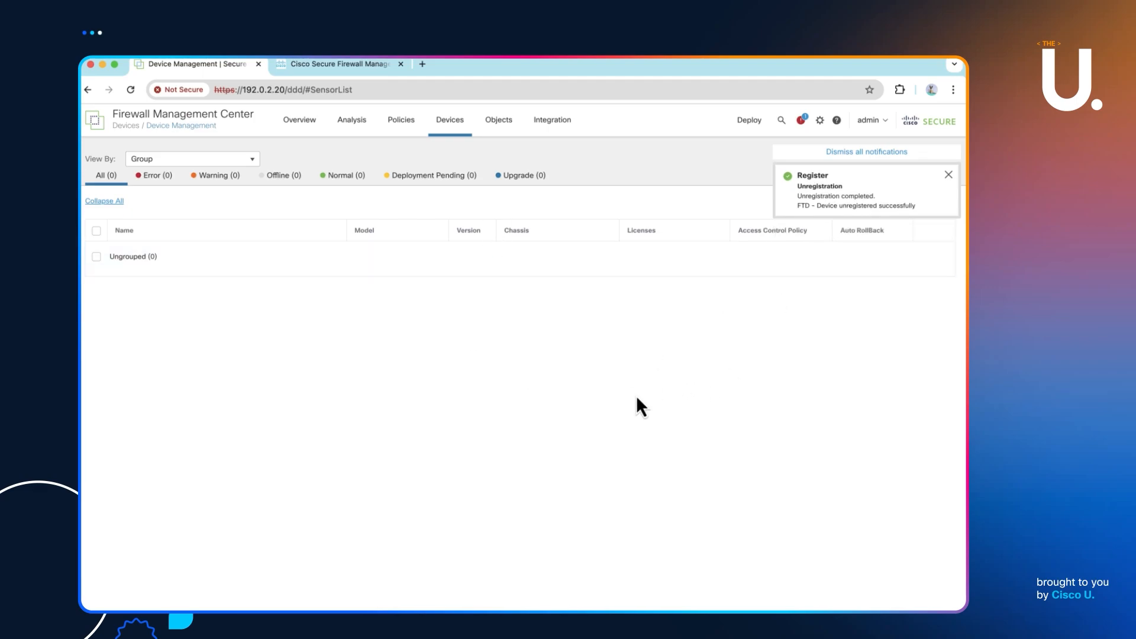
# - Back in Terminal, verify the FTD shows 'No managers configured', then go to the csr1 router session
pyautogui.press('super+Tab')
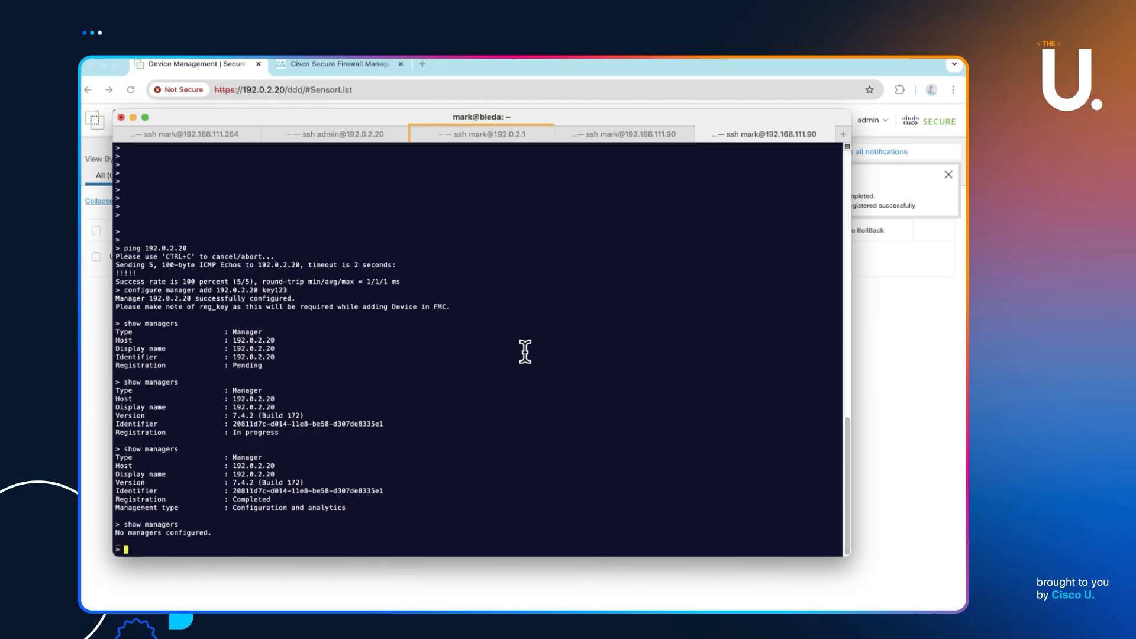
pyautogui.click(522, 136)
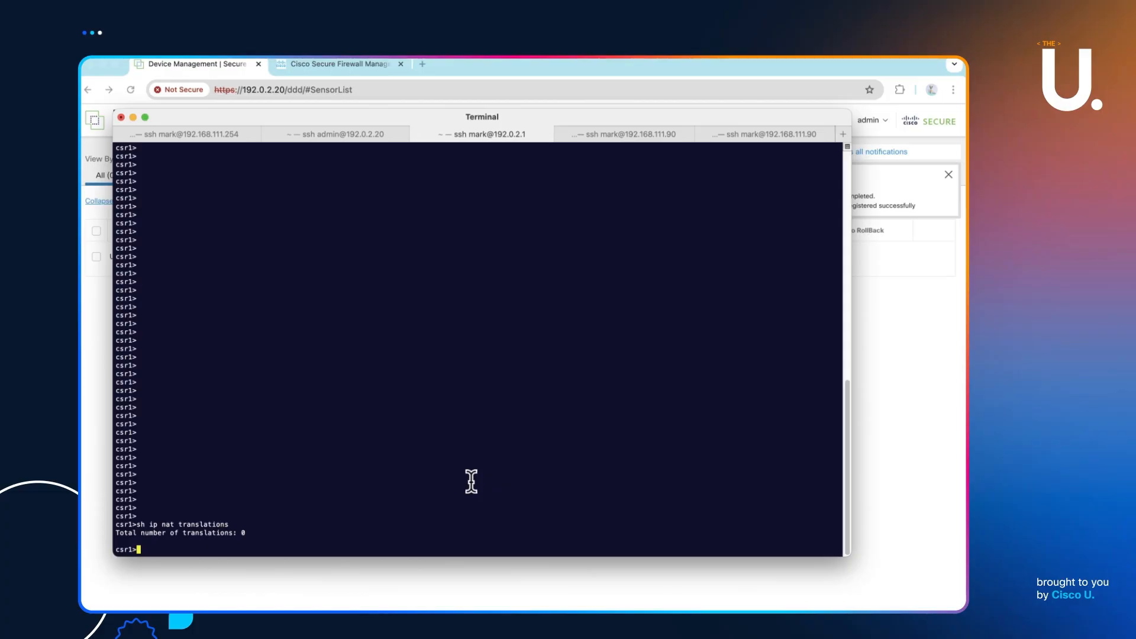
# - Run 'conf t' at the csr1> prompt; the router rejects it as invalid input
pyautogui.write('conf t')
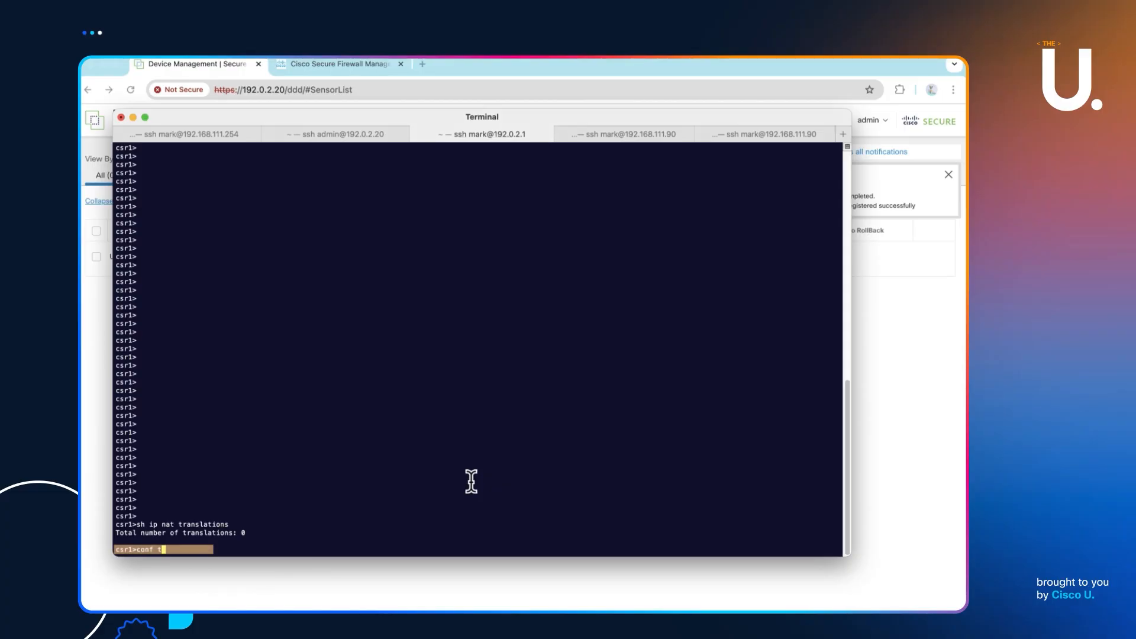
pyautogui.press('Return')
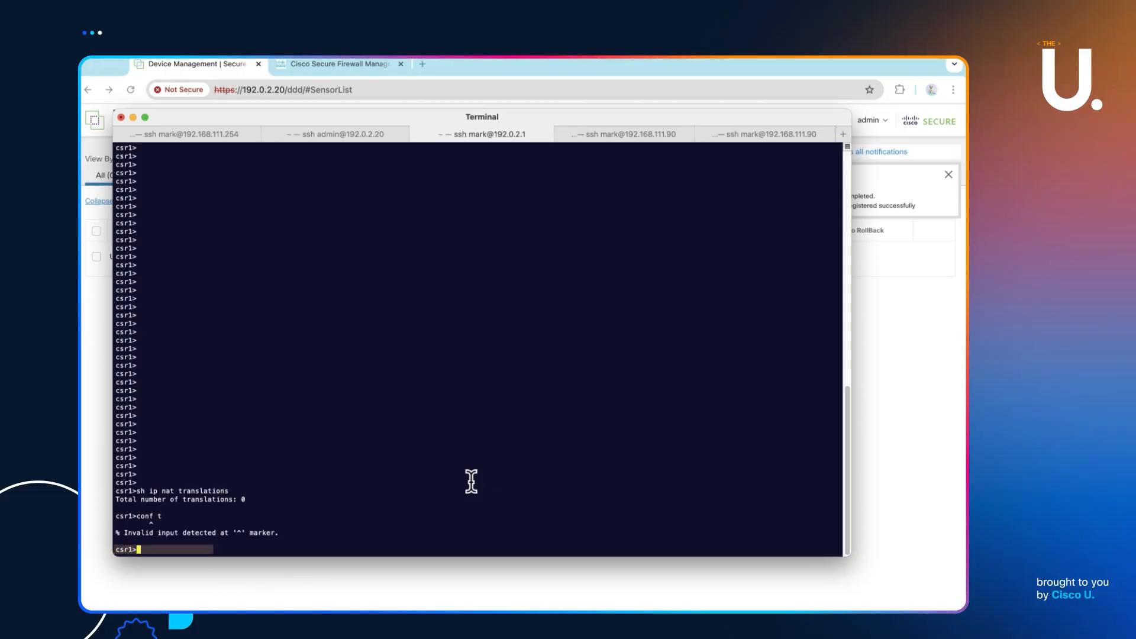
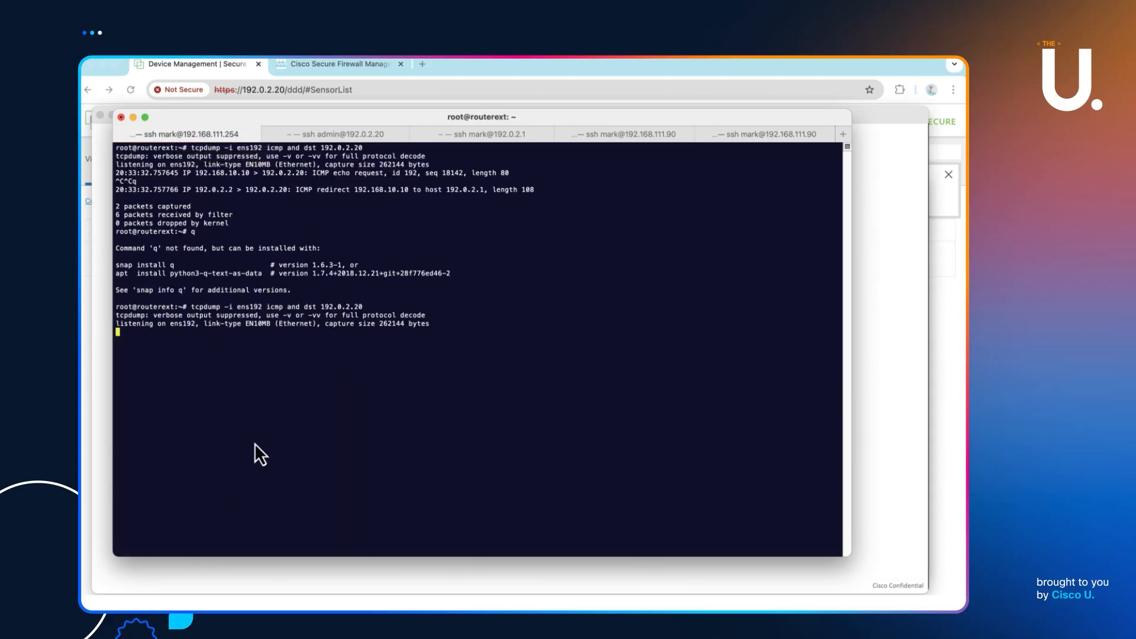
pyautogui.click(374, 137)
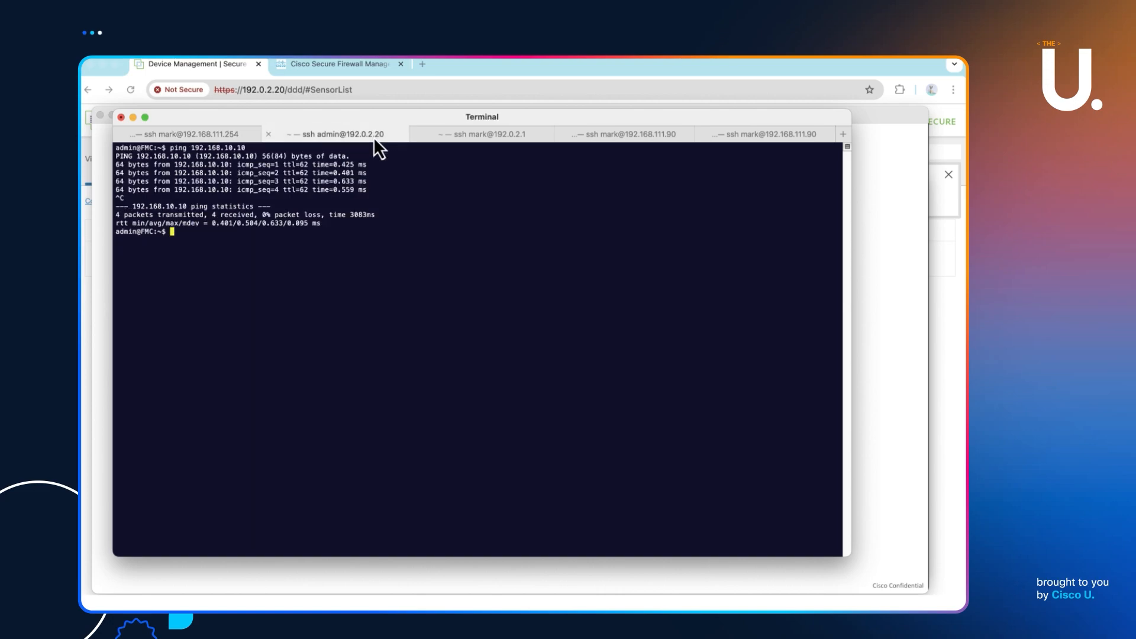
# - Re-run ping 192.168.10.10 from FMC (100% loss), then stop the router's tcpdump capture
pyautogui.press('Up')
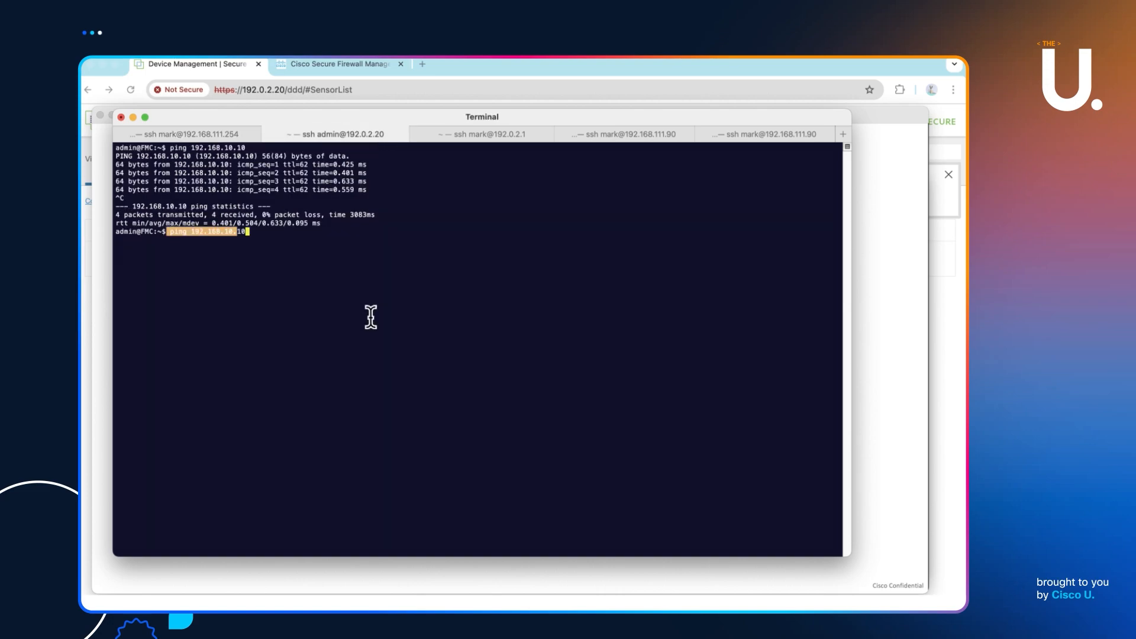
pyautogui.press('Return')
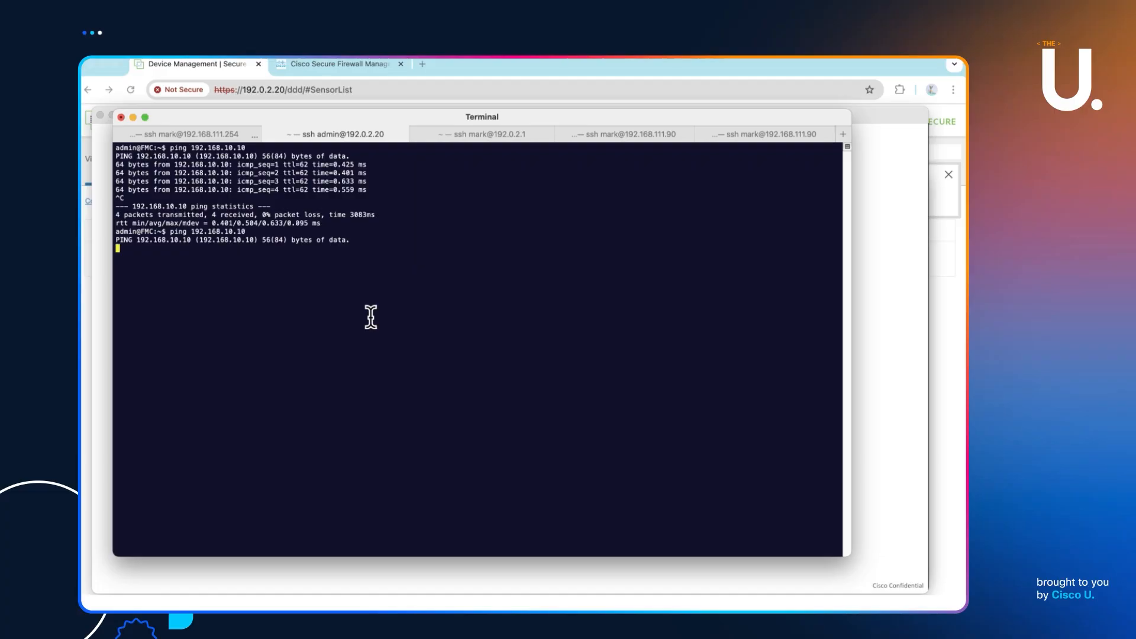
pyautogui.hotkey('ctrl', 'c')
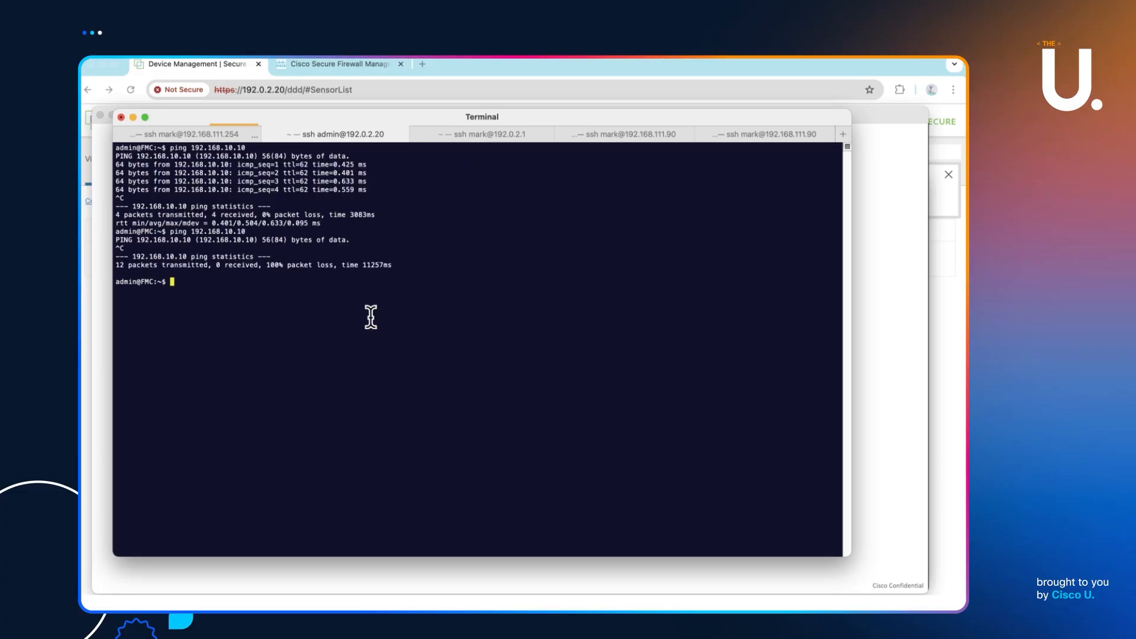
pyautogui.click(173, 134)
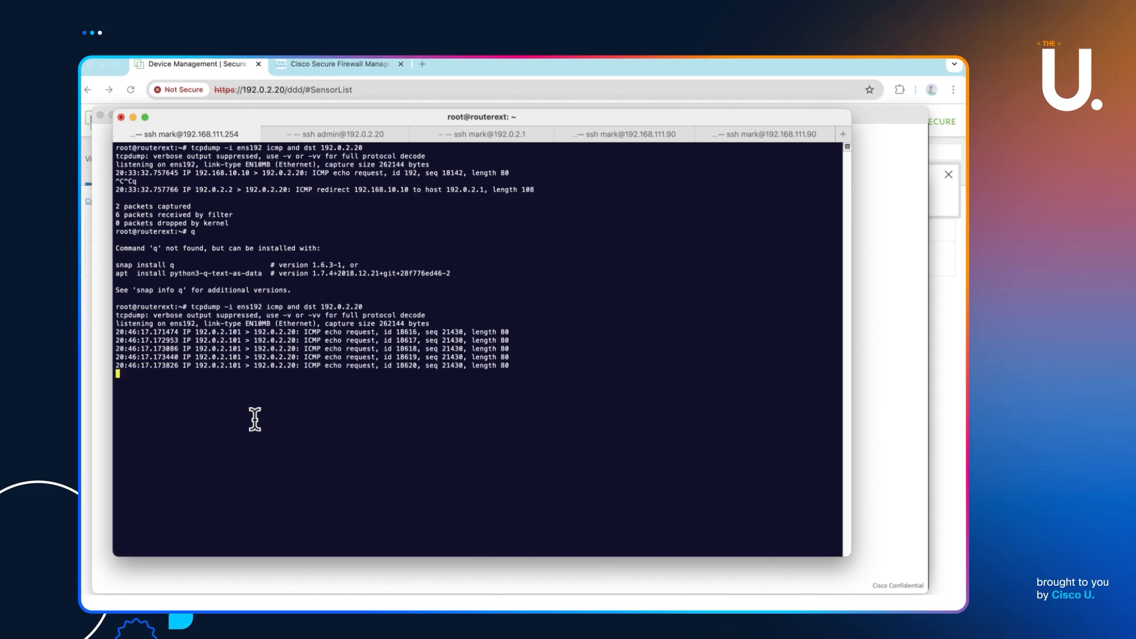
pyautogui.hotkey('ctrl', 'c')
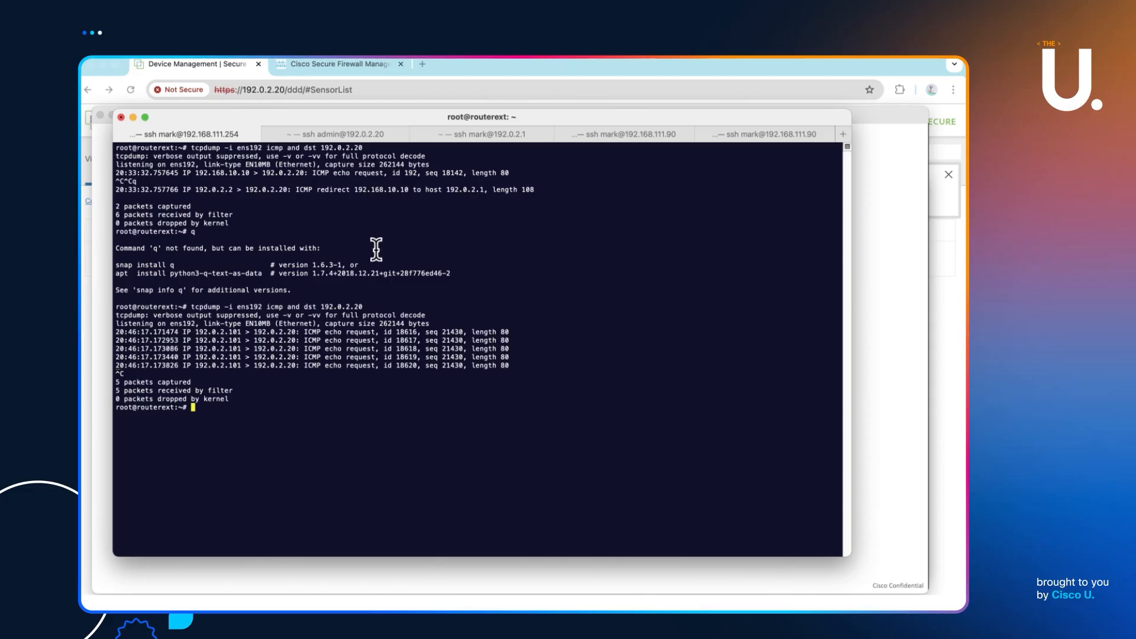
# - On the FTD CLI, run configure manager add 192.0.2.20 with the registration key and a unique NAT ID
pyautogui.click(761, 138)
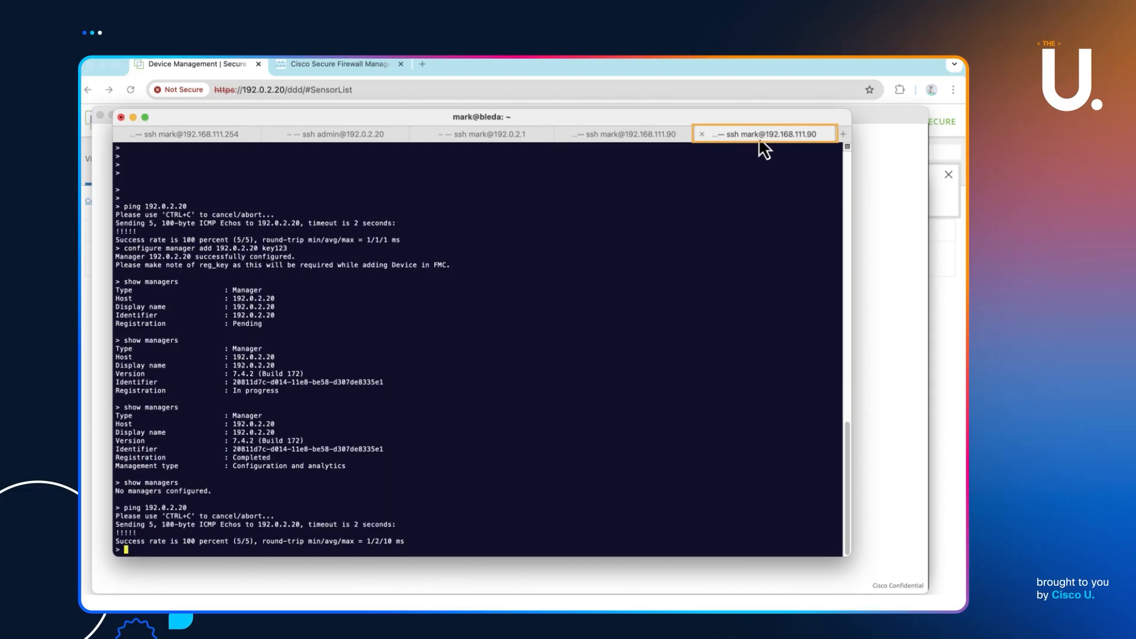
pyautogui.write('ping 192.0.2.20')
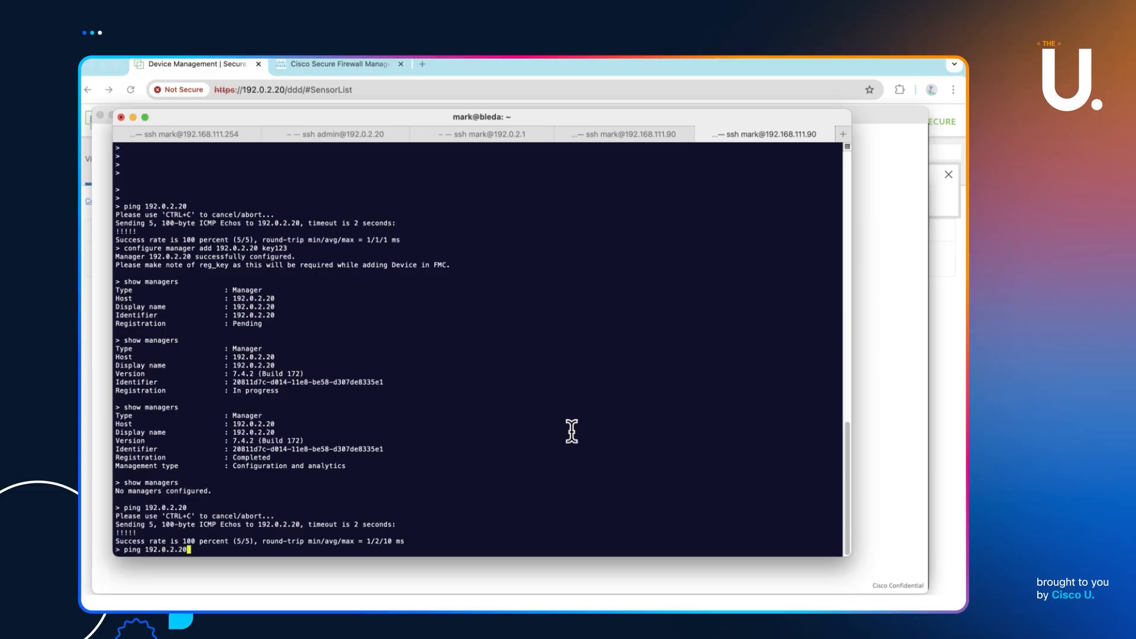
pyautogui.hotkey('ctrl', 'u')
pyautogui.press('Return')
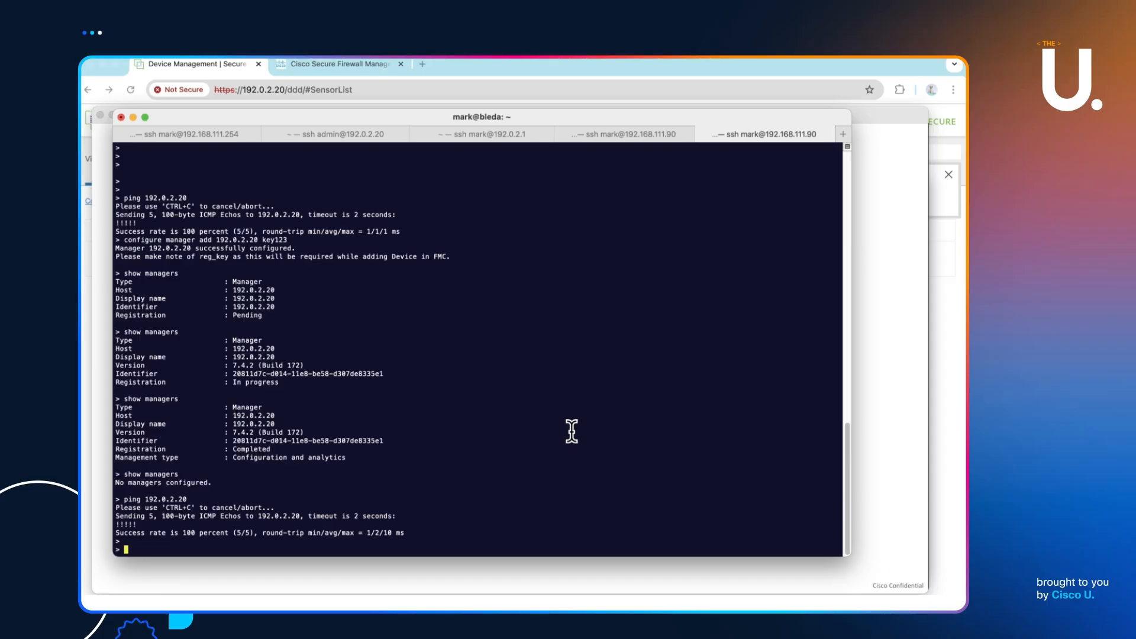
pyautogui.press('Up')
pyautogui.press('Up')
pyautogui.press('Up')
pyautogui.press('Up')
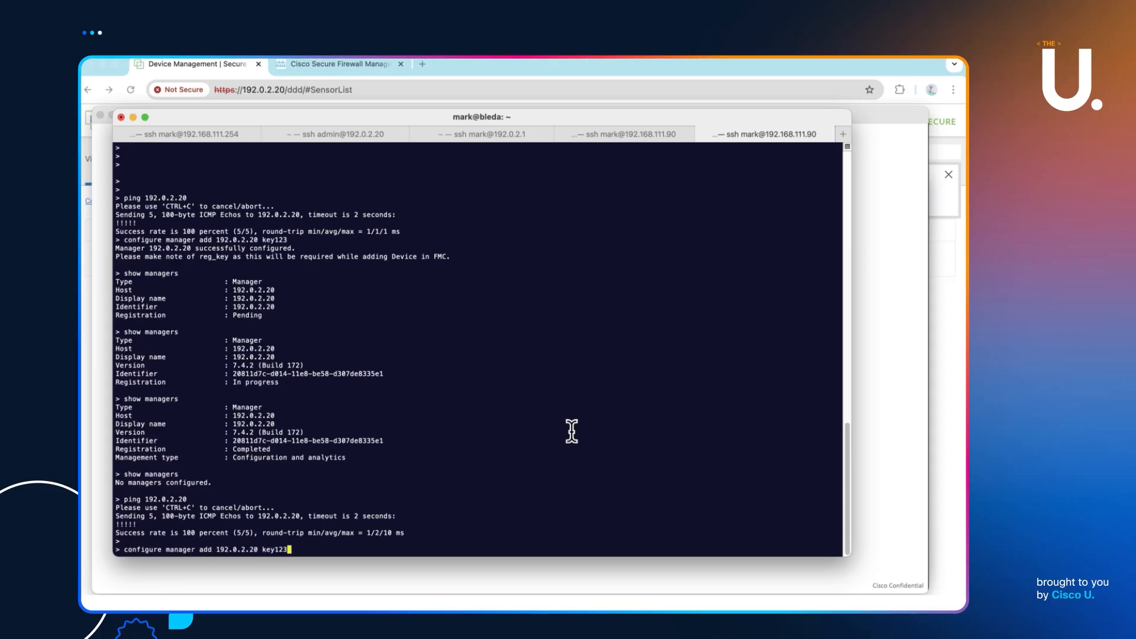
pyautogui.press('Down')
pyautogui.press('Down')
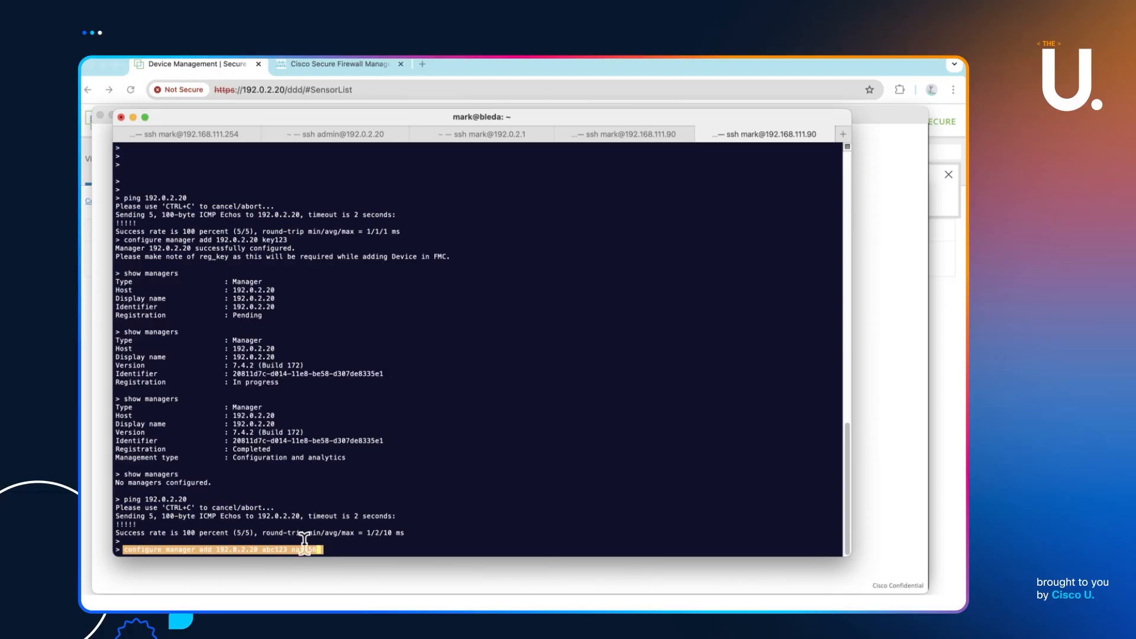
pyautogui.click(236, 533)
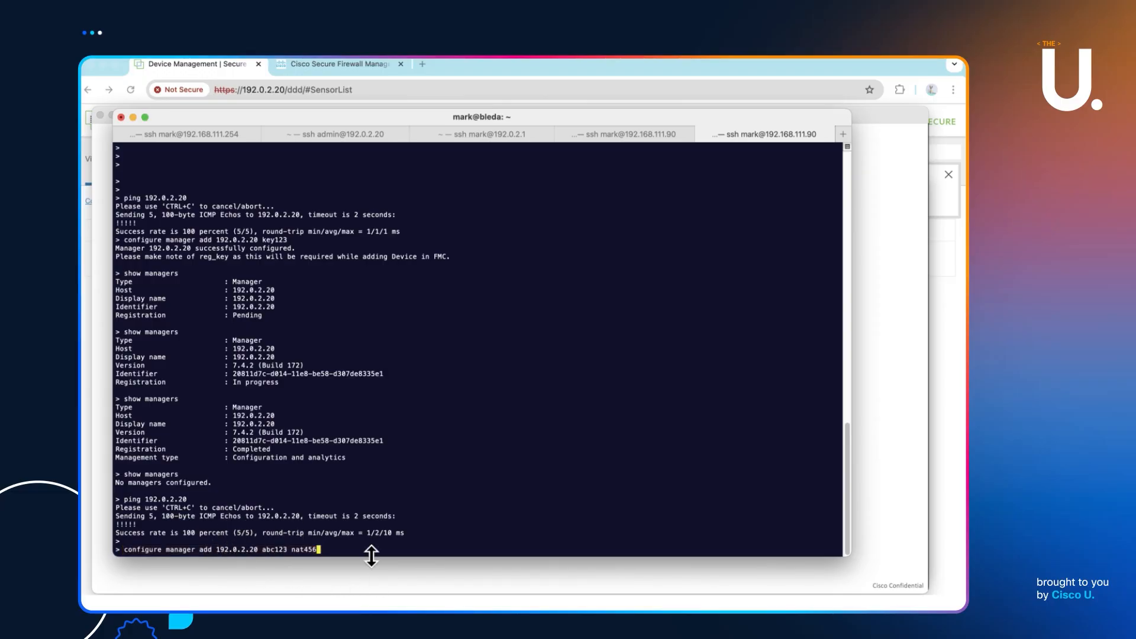
pyautogui.press('Return')
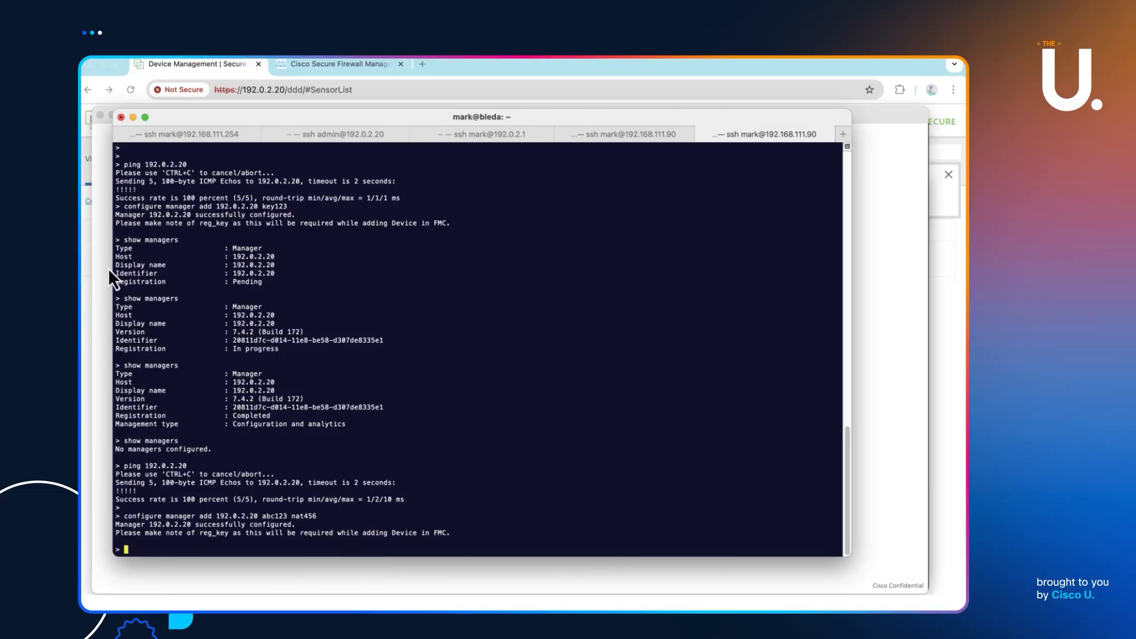
# - Start adding a device named FTD in FMC and enter its registration key
pyautogui.click(81, 248)
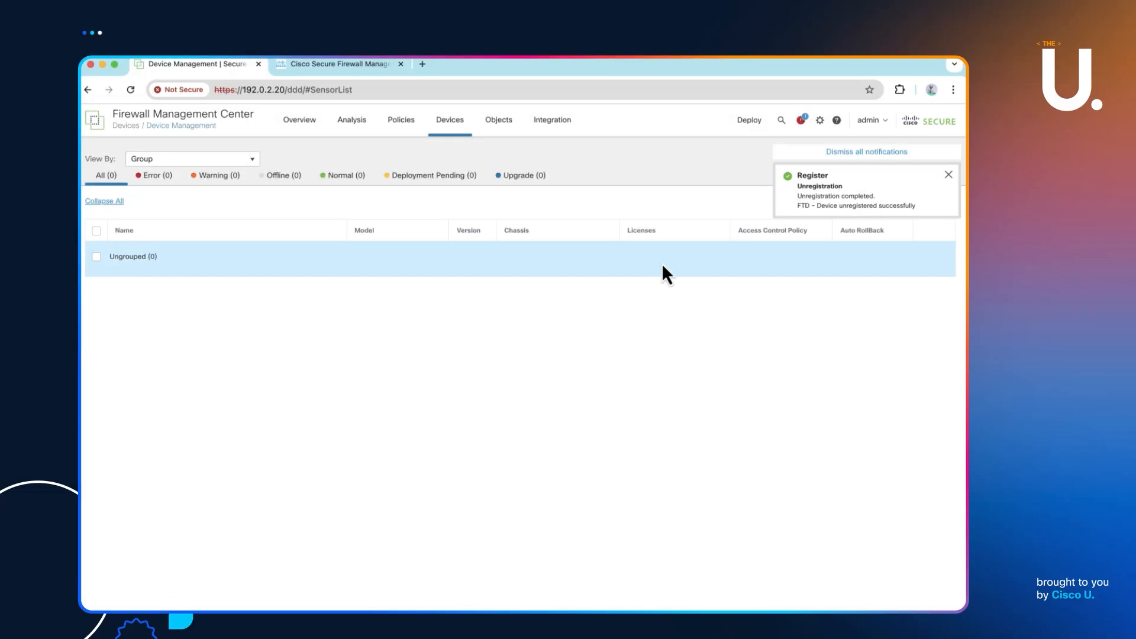
pyautogui.click(948, 174)
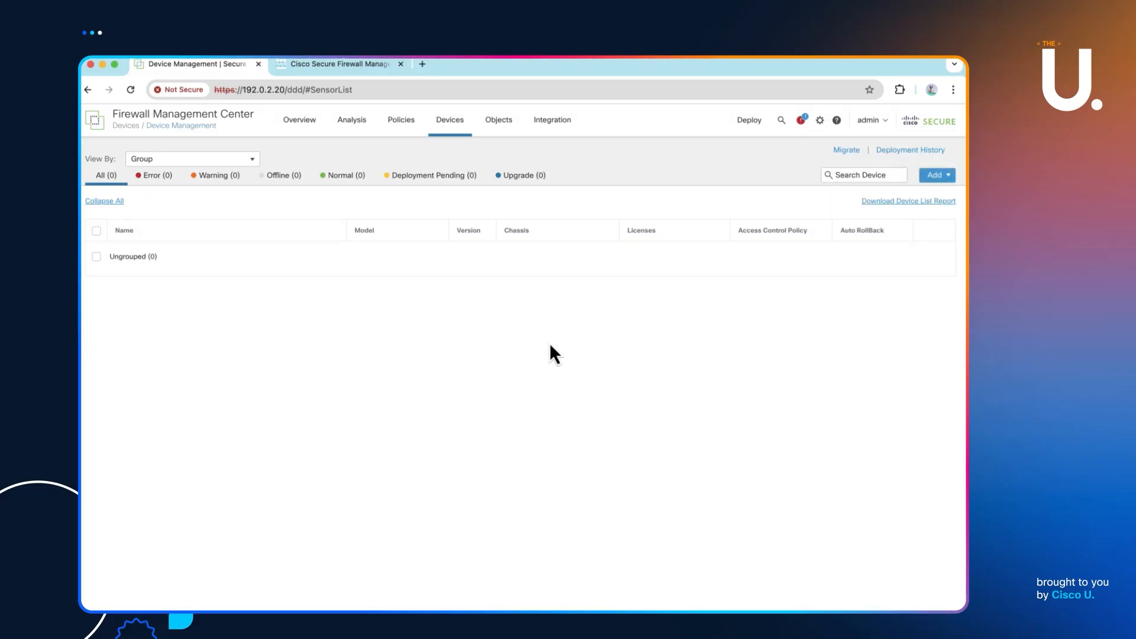
pyautogui.click(937, 176)
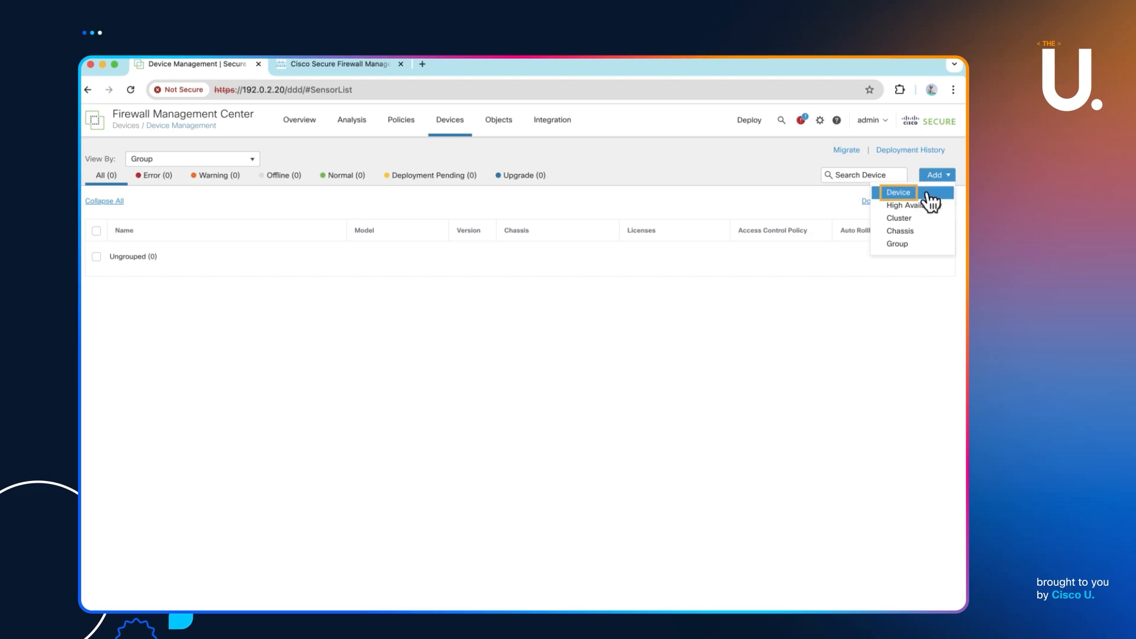
pyautogui.click(923, 187)
pyautogui.click(380, 251)
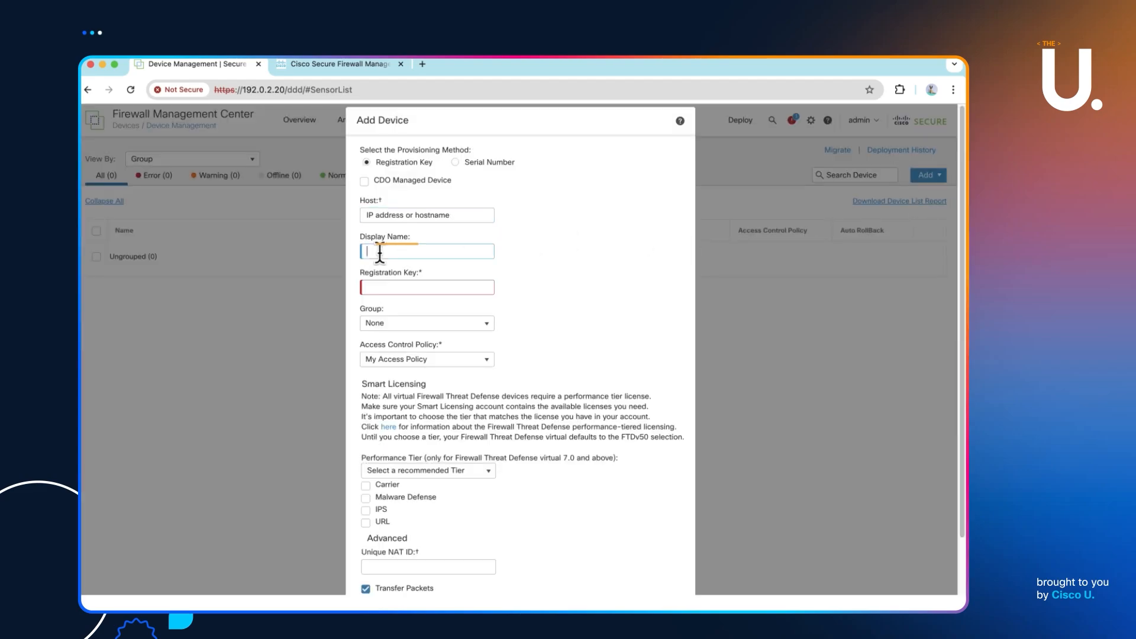
pyautogui.write('FTD')
pyautogui.click(385, 287)
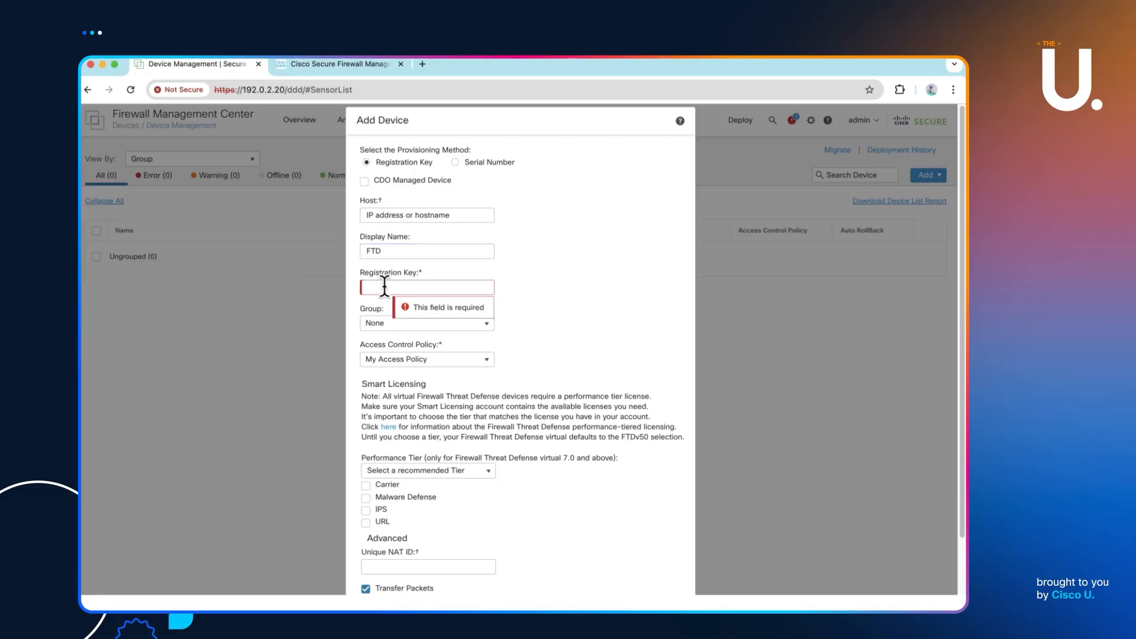
pyautogui.write('ci')
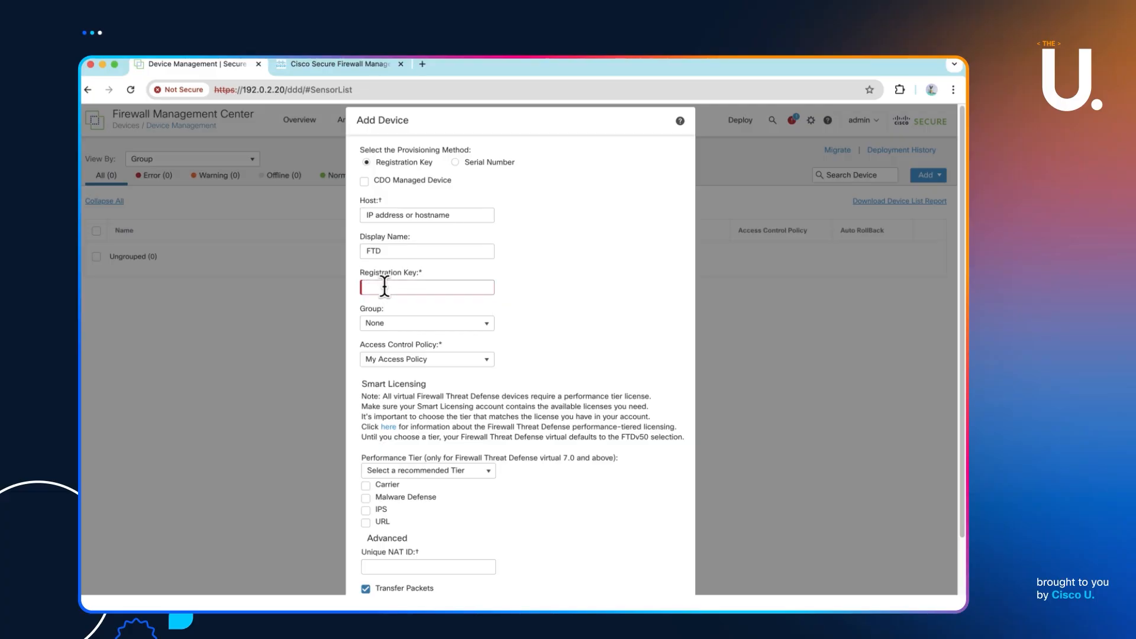
pyautogui.press('super+Tab')
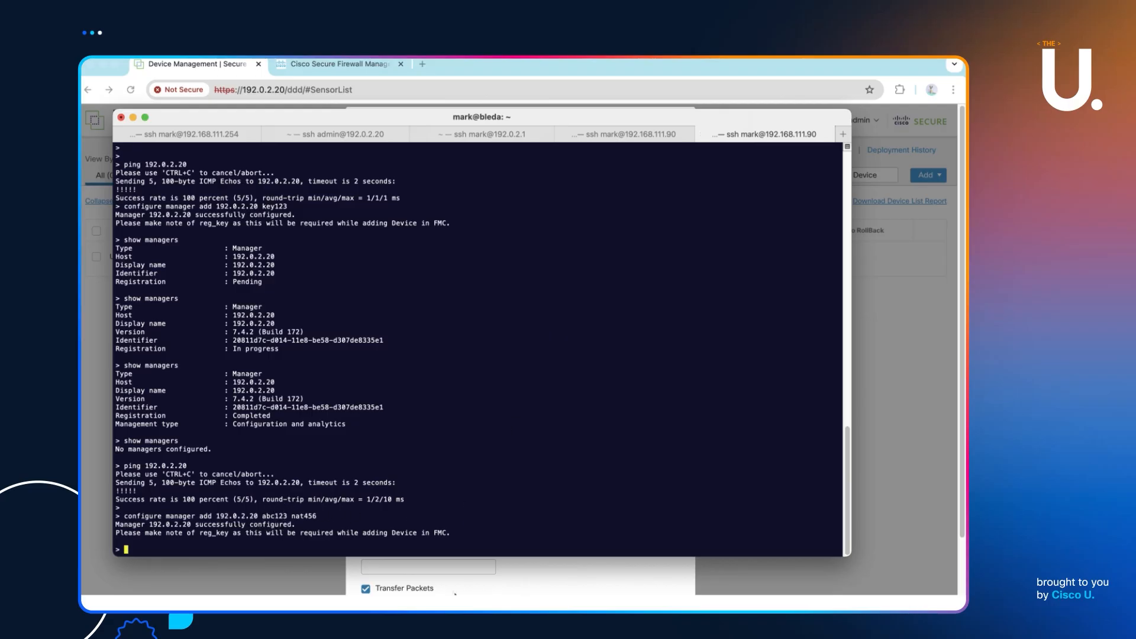
pyautogui.click(101, 378)
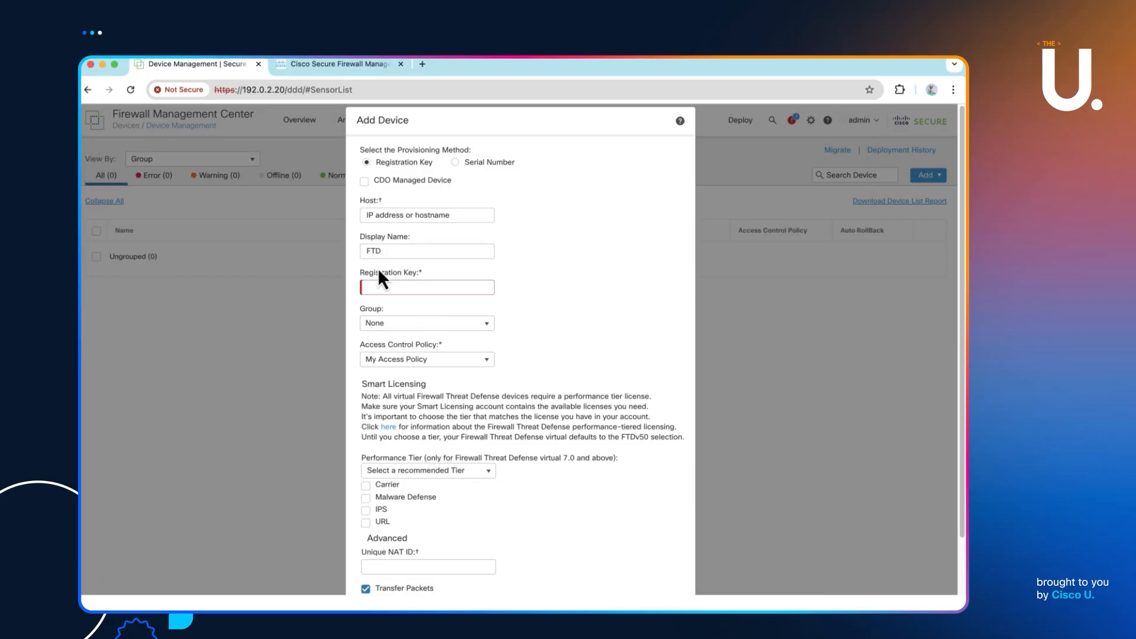
pyautogui.click(390, 287)
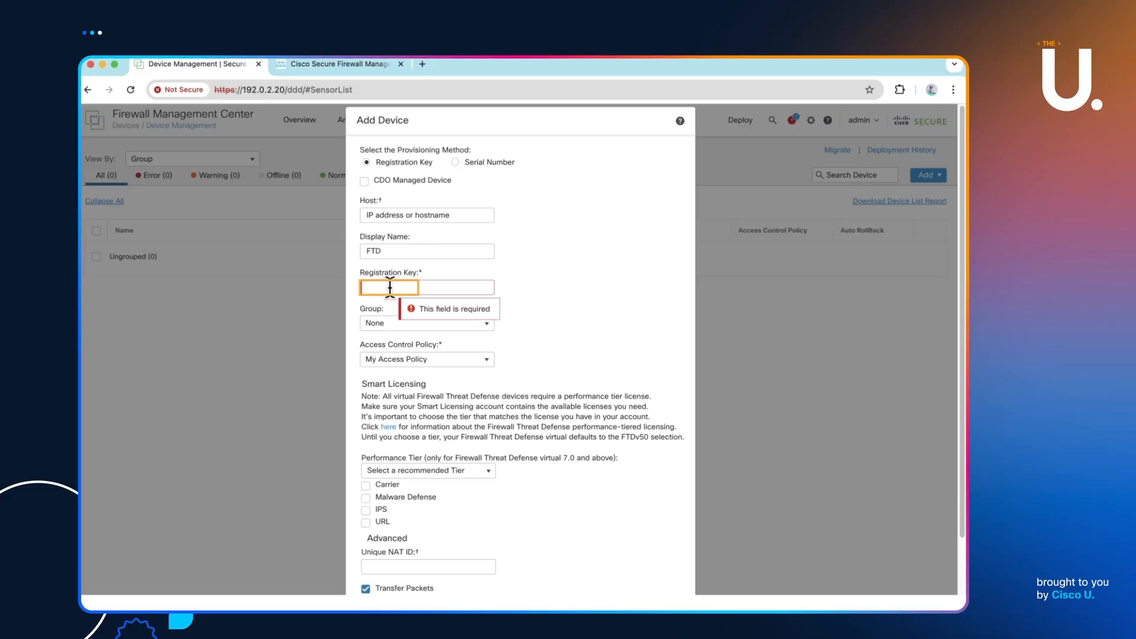
pyautogui.write('cisco1')
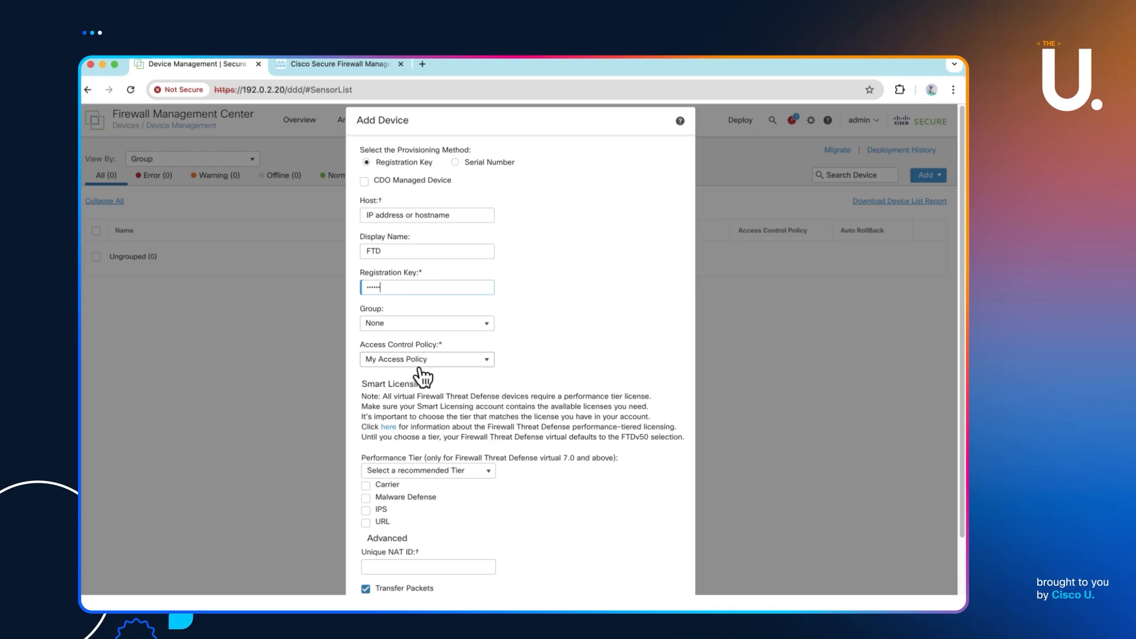
# - Pick the FTDv10 tier, enable Malware Defense, IPS and URL licences, set NAT ID nat456, and register
pyautogui.click(392, 471)
pyautogui.click(389, 498)
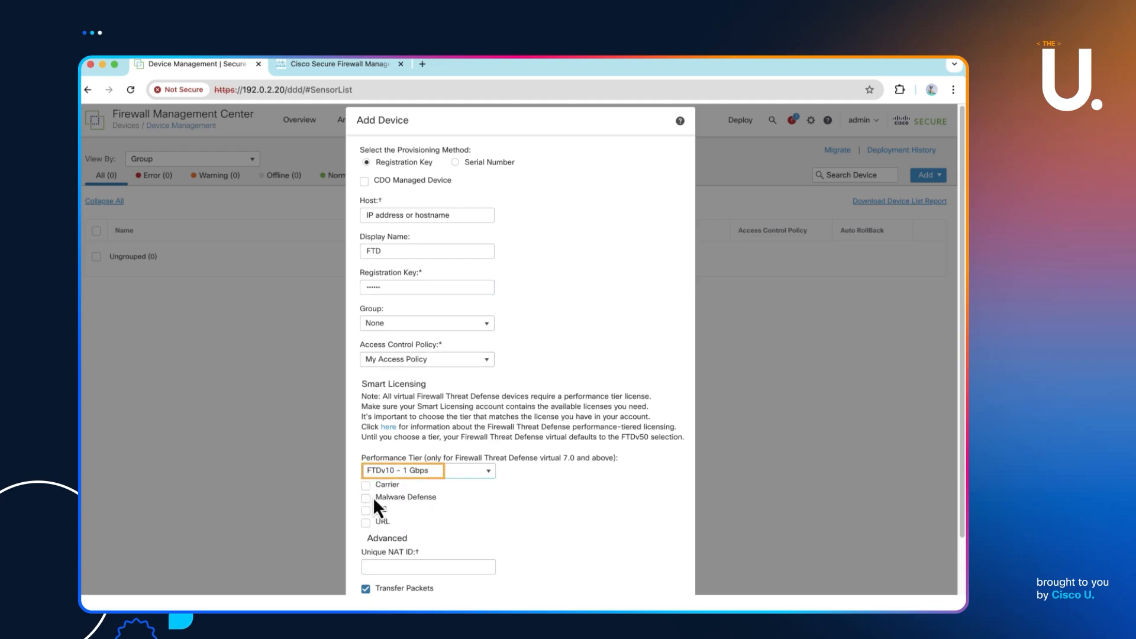
pyautogui.click(365, 497)
pyautogui.click(366, 510)
pyautogui.click(366, 522)
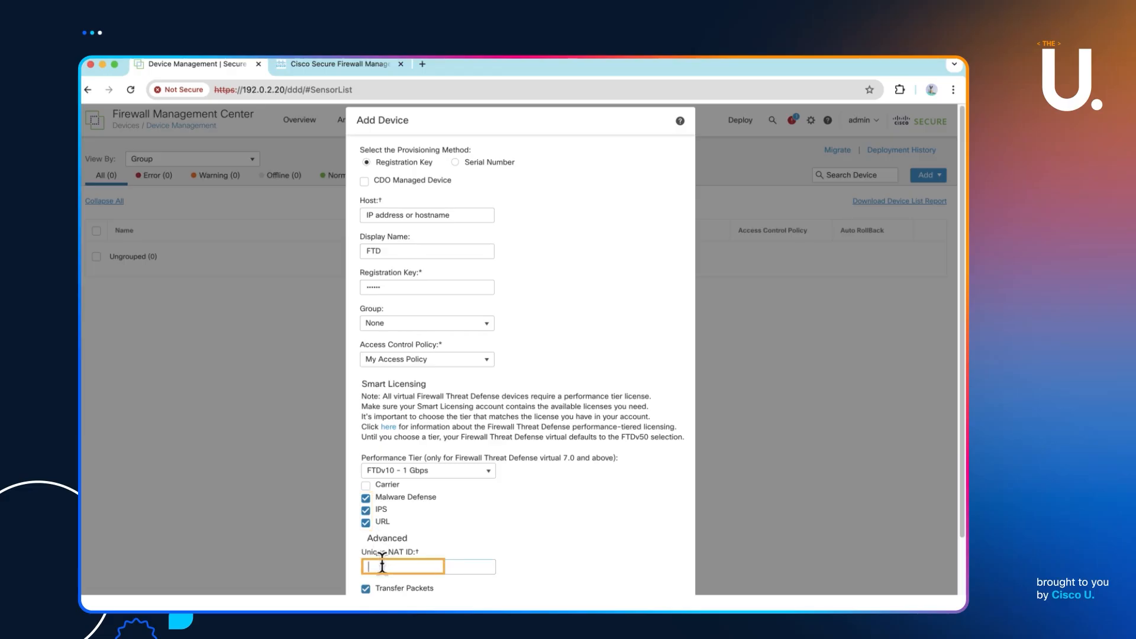
pyautogui.write('nat456')
pyautogui.scroll(-2, 581, 491)
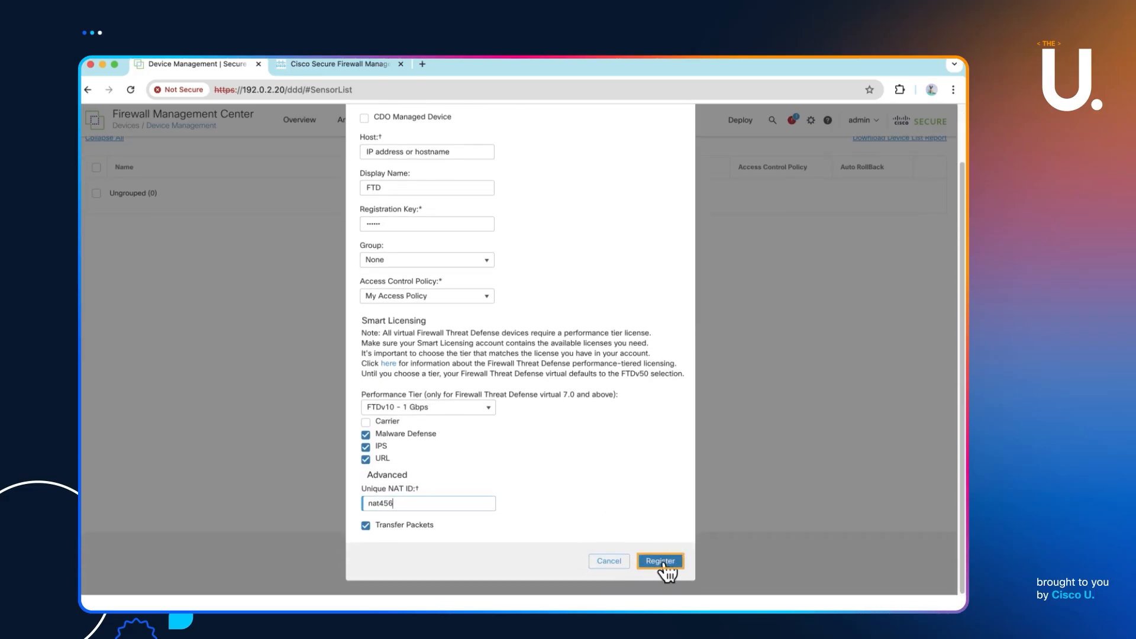
pyautogui.click(662, 561)
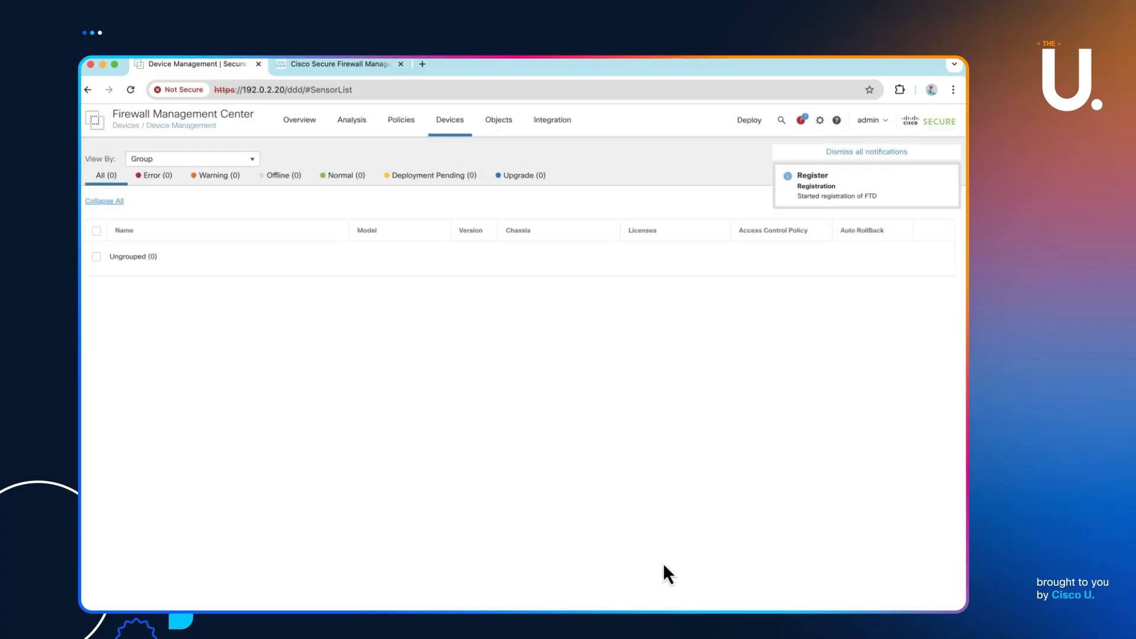
# - Run show managers on the FTD CLI, showing 192.0.2.20 with identifier nat456 Pending, then return to FMC
pyautogui.press('super+Tab')
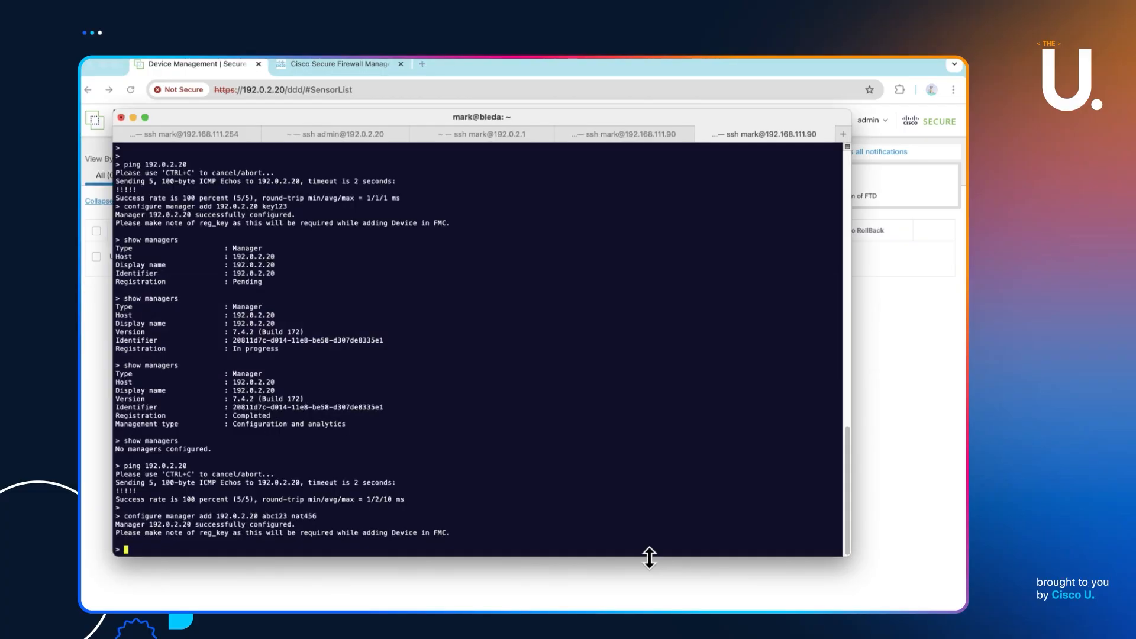
pyautogui.press('Up')
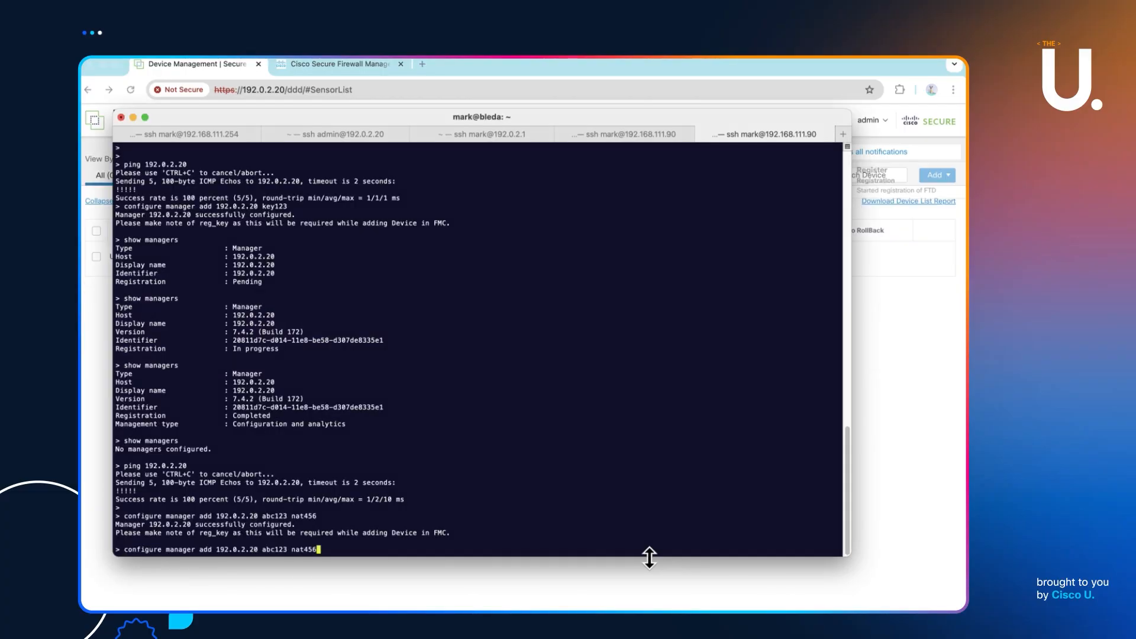
pyautogui.hotkey('ctrl', 'u')
pyautogui.write('show managers')
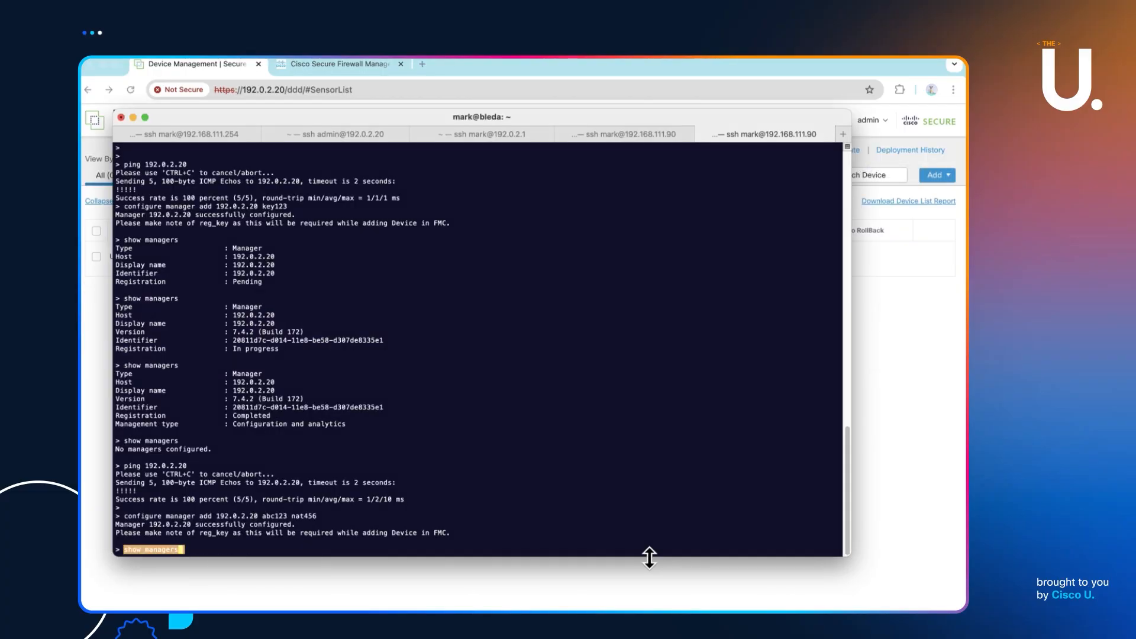
pyautogui.press('Return')
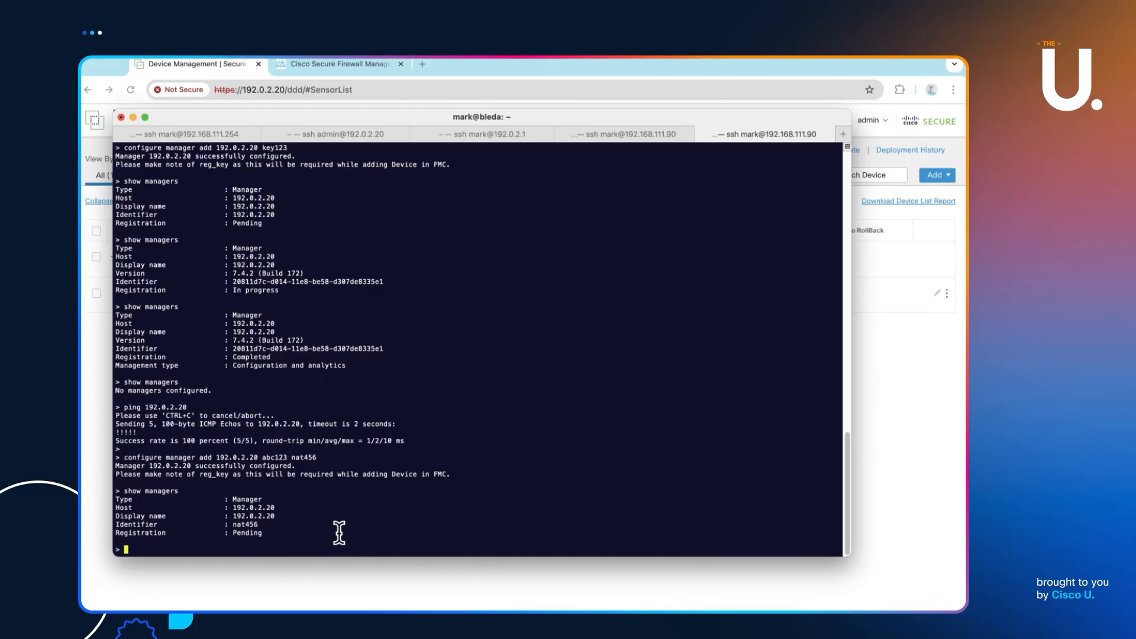
pyautogui.click(885, 362)
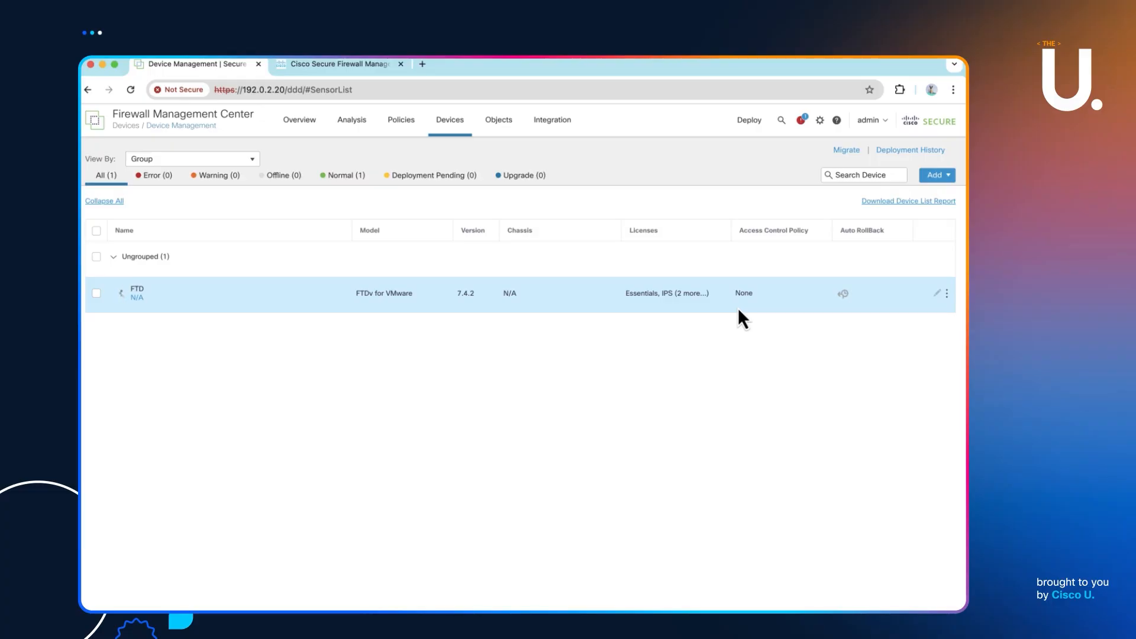
# - View the Cisco NAT documentation while registration completes, then dismiss both FMC notifications
pyautogui.click(352, 64)
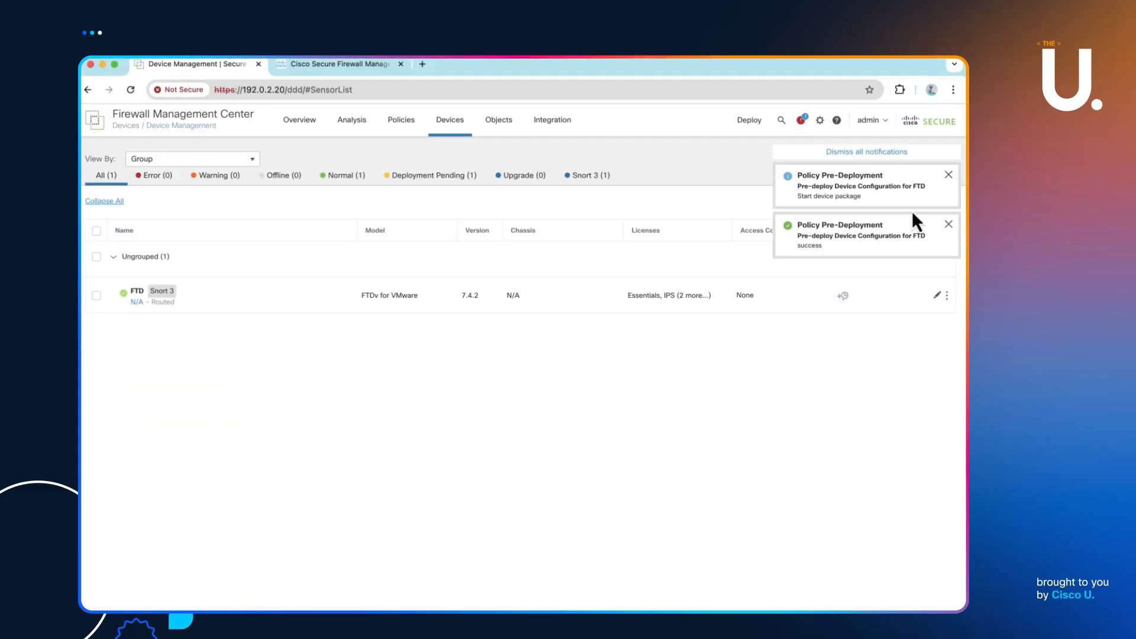
pyautogui.click(949, 175)
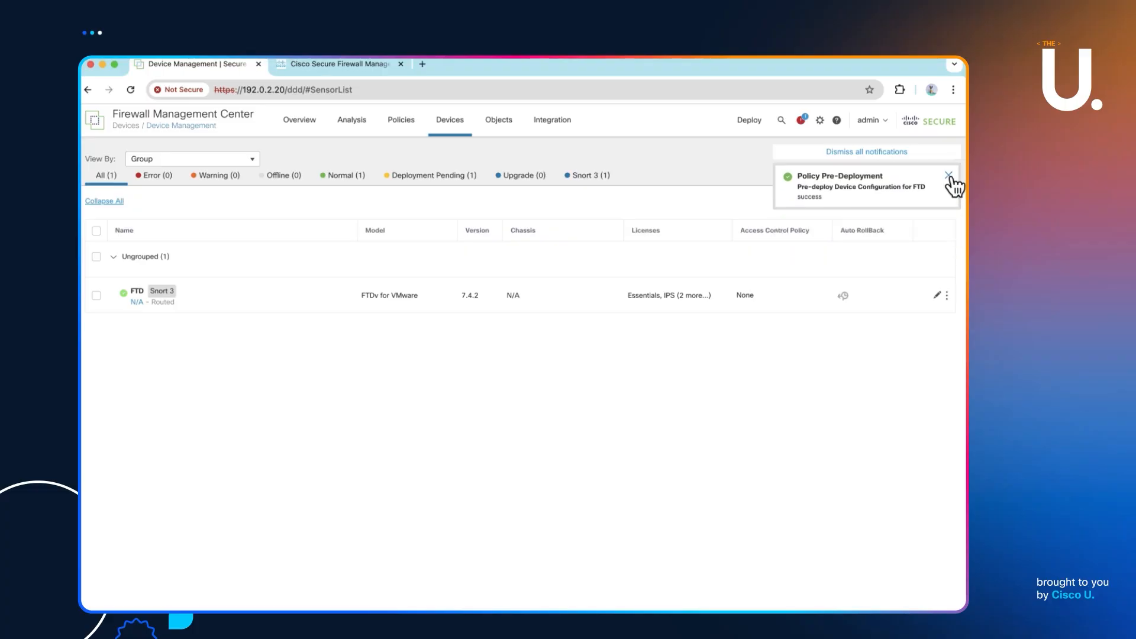
pyautogui.click(949, 175)
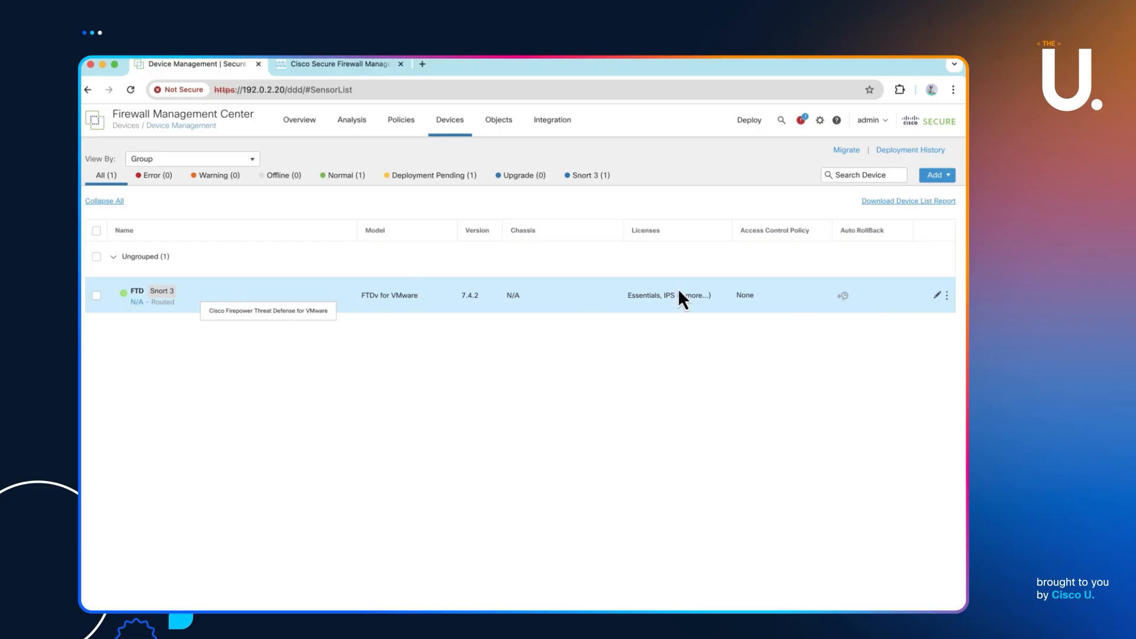
# - Attempt to delete FTD, acknowledge the error, and check the deployment progress in notifications
pyautogui.click(947, 295)
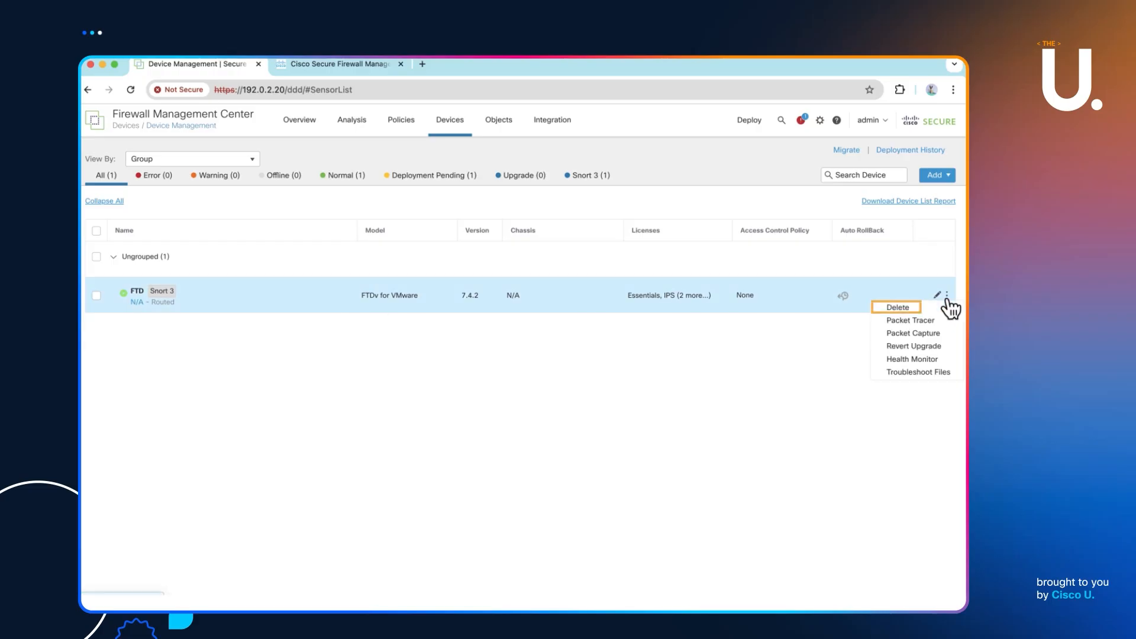
pyautogui.click(912, 309)
pyautogui.click(580, 390)
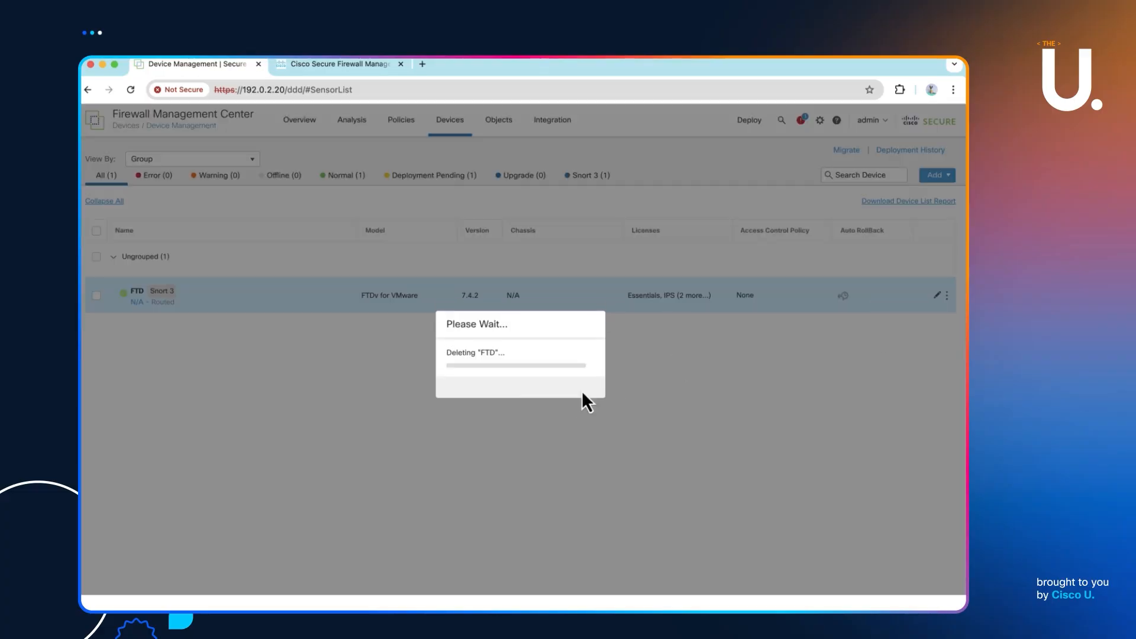
pyautogui.click(580, 390)
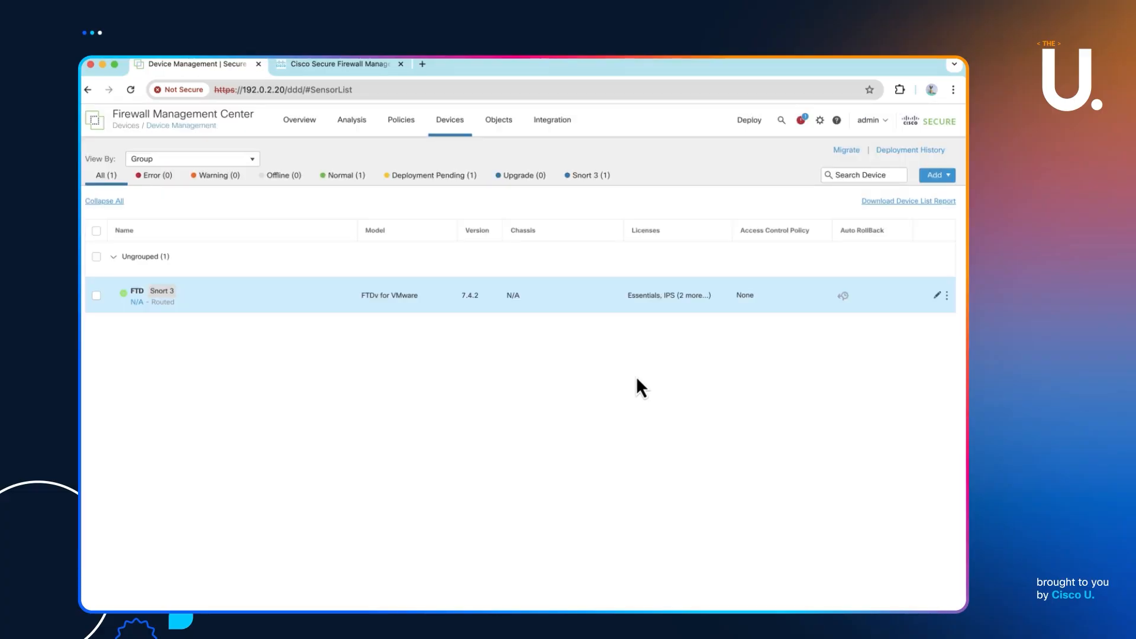
pyautogui.click(801, 122)
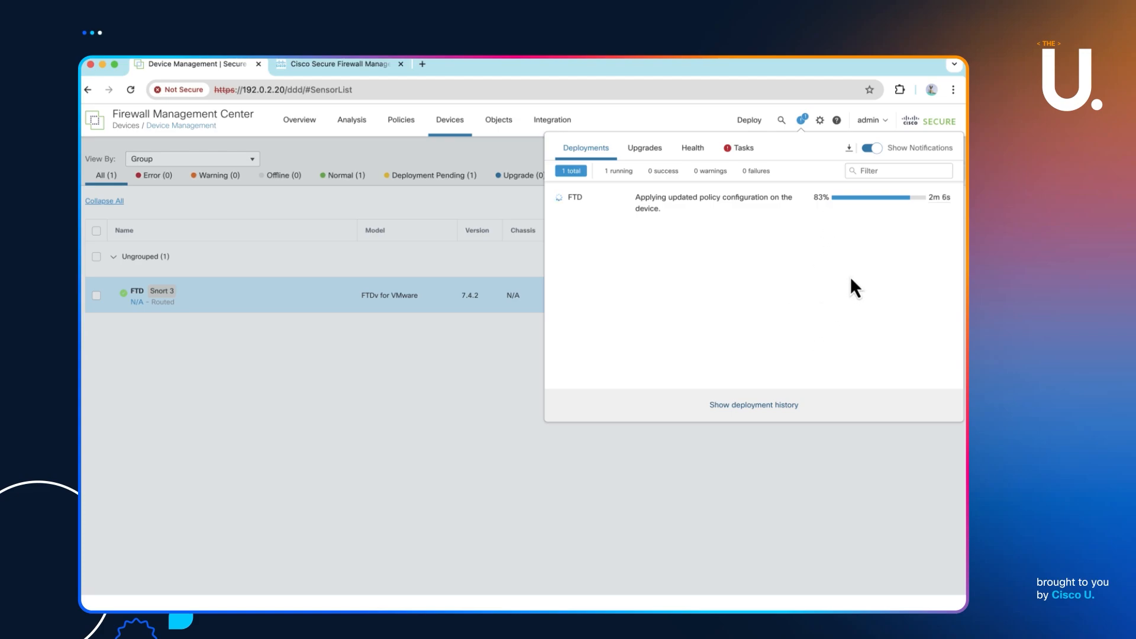
pyautogui.click(535, 467)
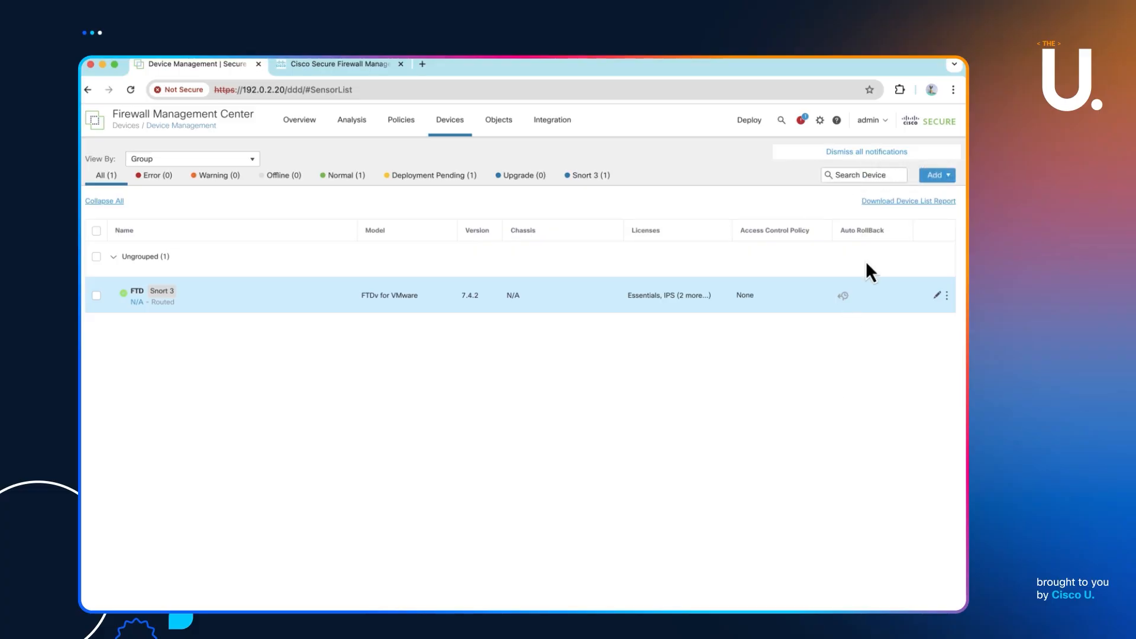
pyautogui.click(802, 121)
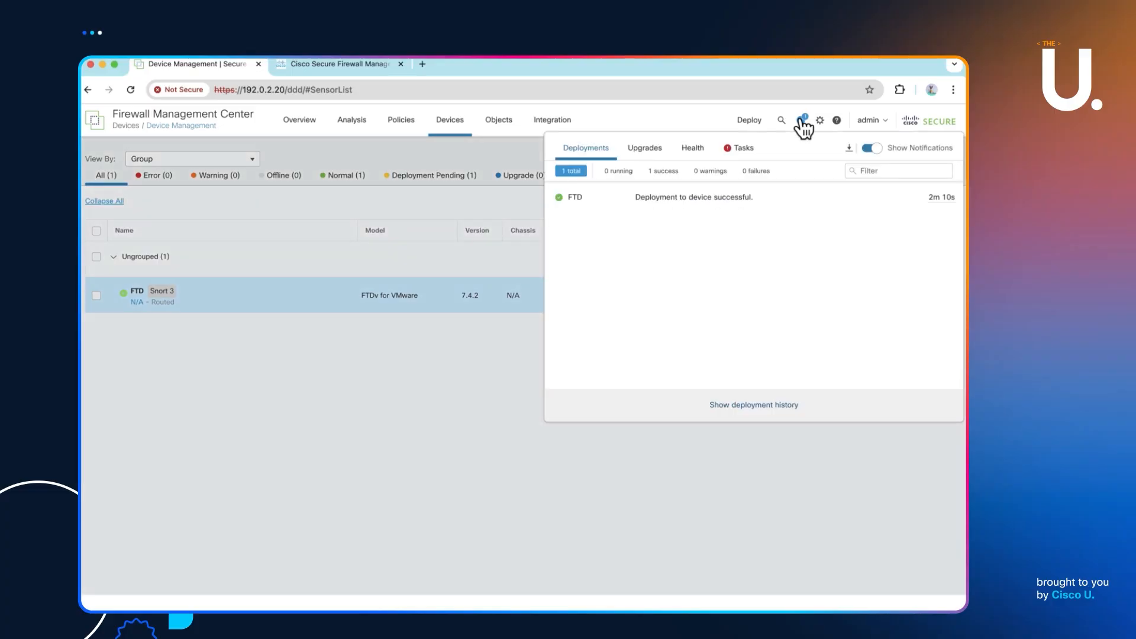
pyautogui.click(803, 124)
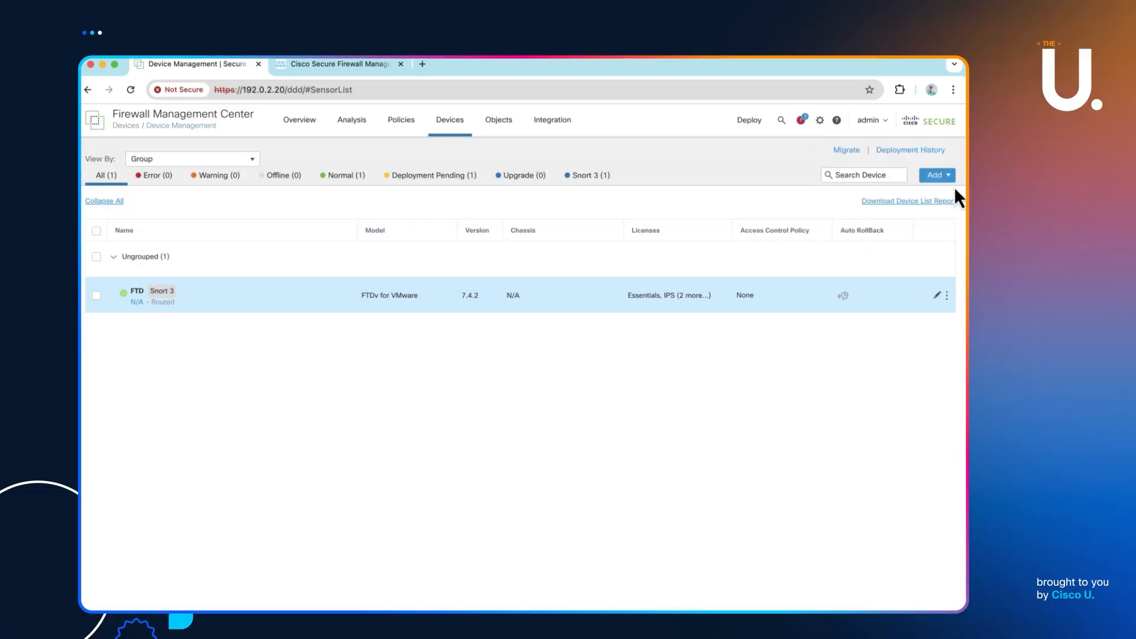
# - Delete the FTD device again, confirming with Yes once deployment has finished
pyautogui.click(947, 295)
pyautogui.click(917, 305)
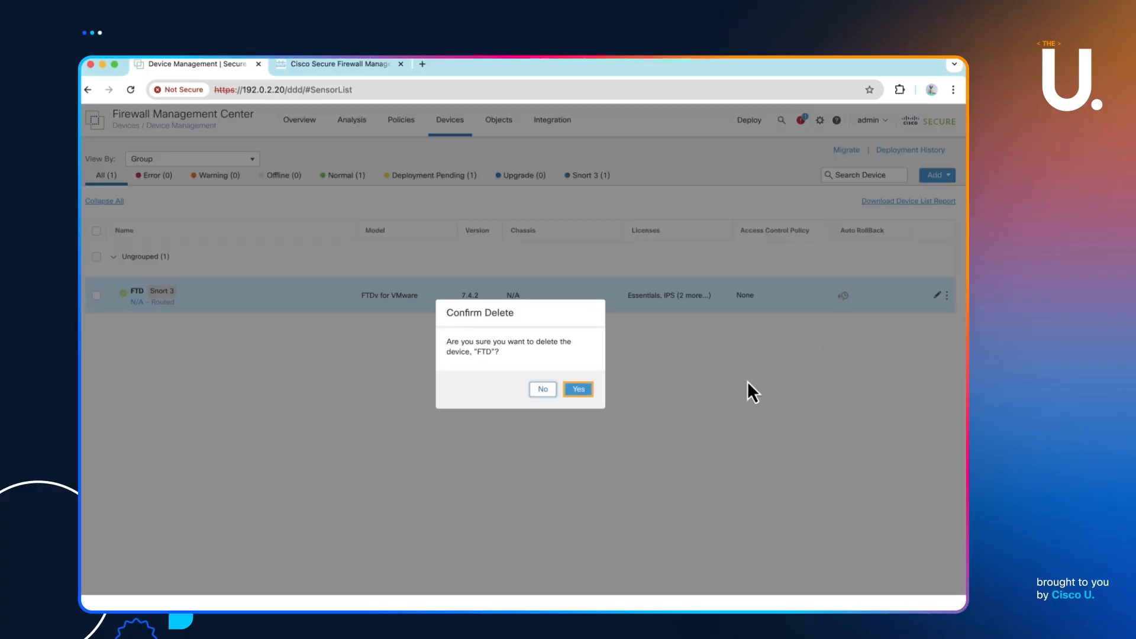
pyautogui.click(579, 389)
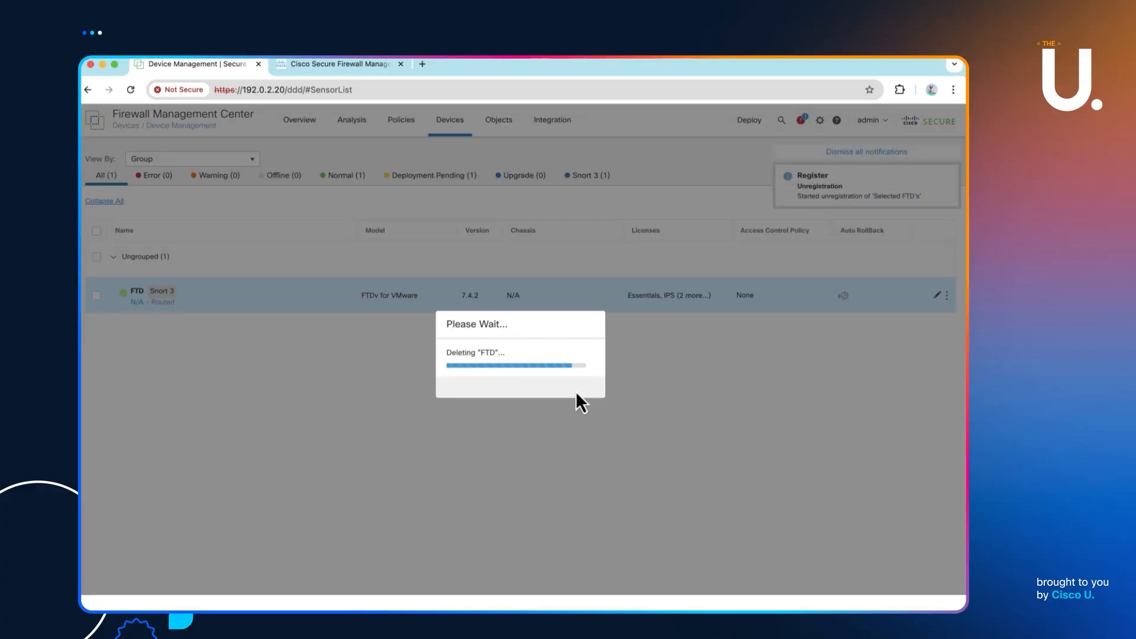
pyautogui.press('super+Tab')
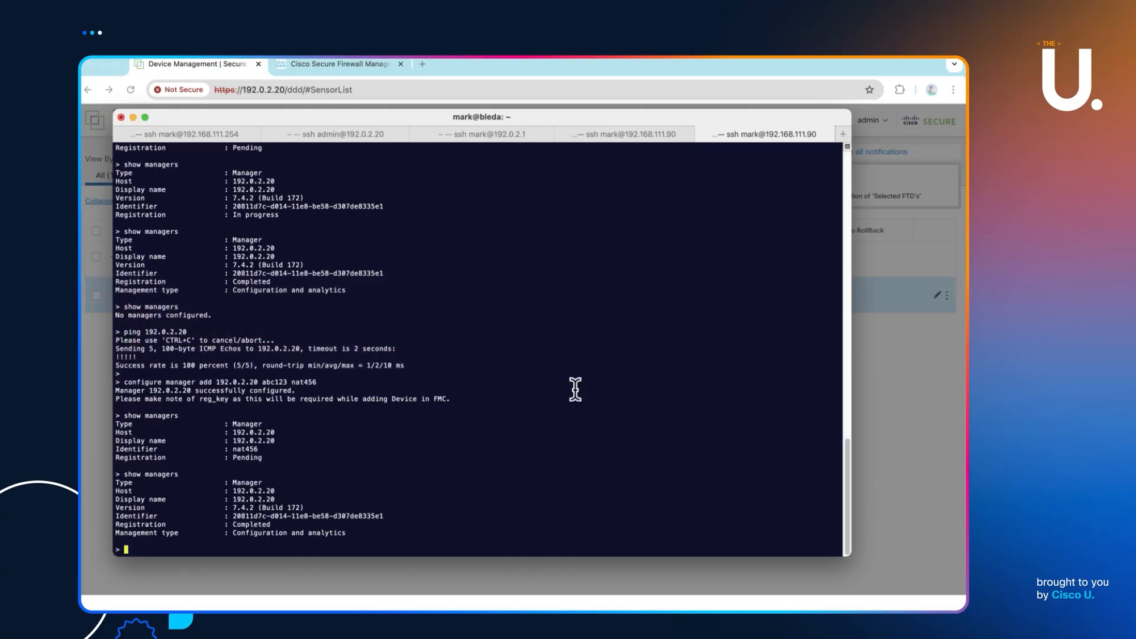
# - Rerun show managers until the FTD reports 'No managers configured', check the empty FMC device list, then move to csr1
pyautogui.press('Up')
pyautogui.press('Return')
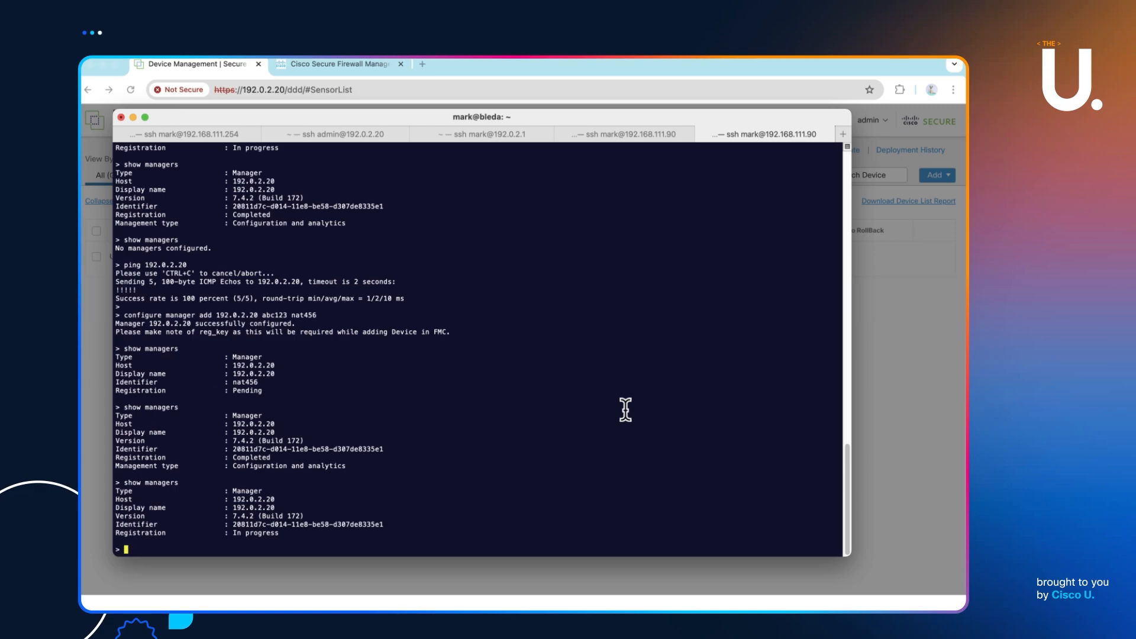
pyautogui.press('Up')
pyautogui.press('Return')
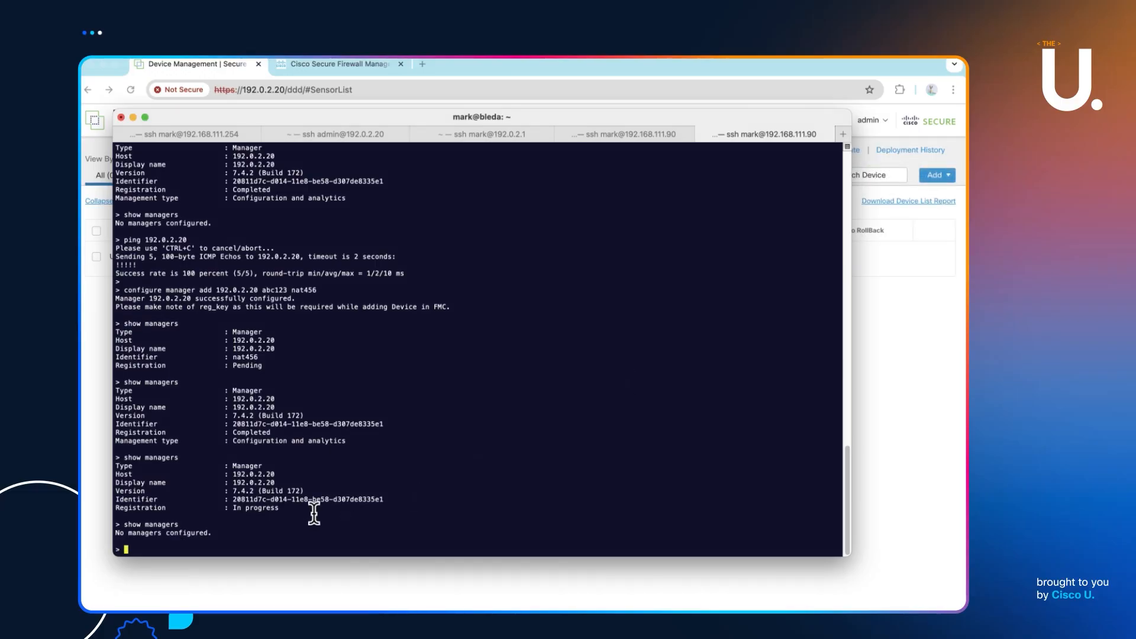
pyautogui.click(908, 384)
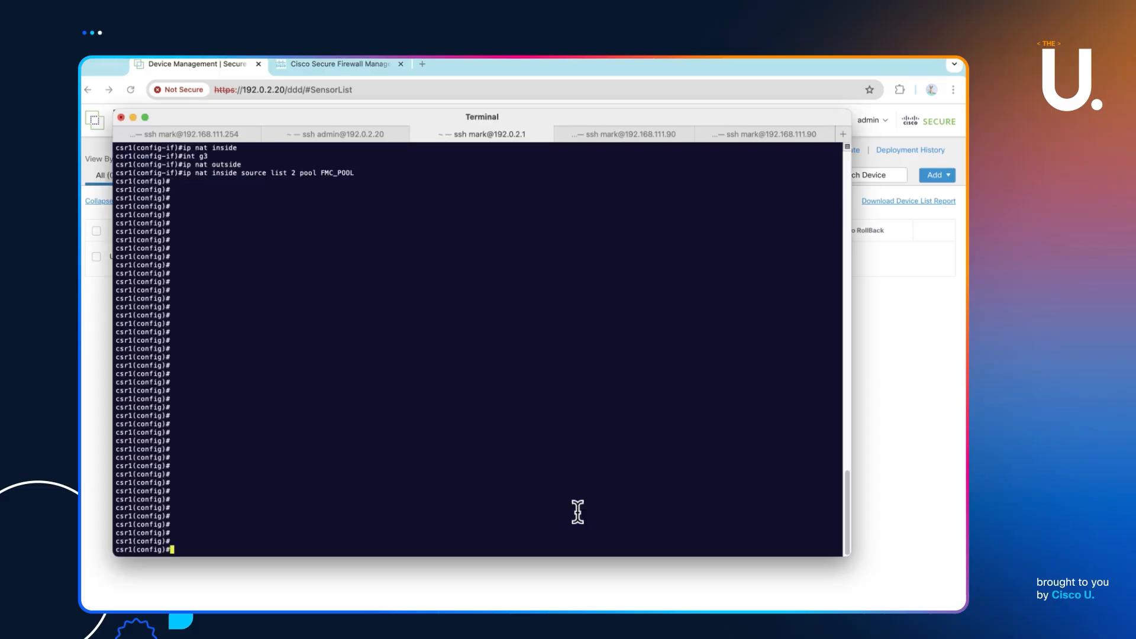
pyautogui.press('Return')
pyautogui.press('Return')
pyautogui.press('Return')
pyautogui.press('Return')
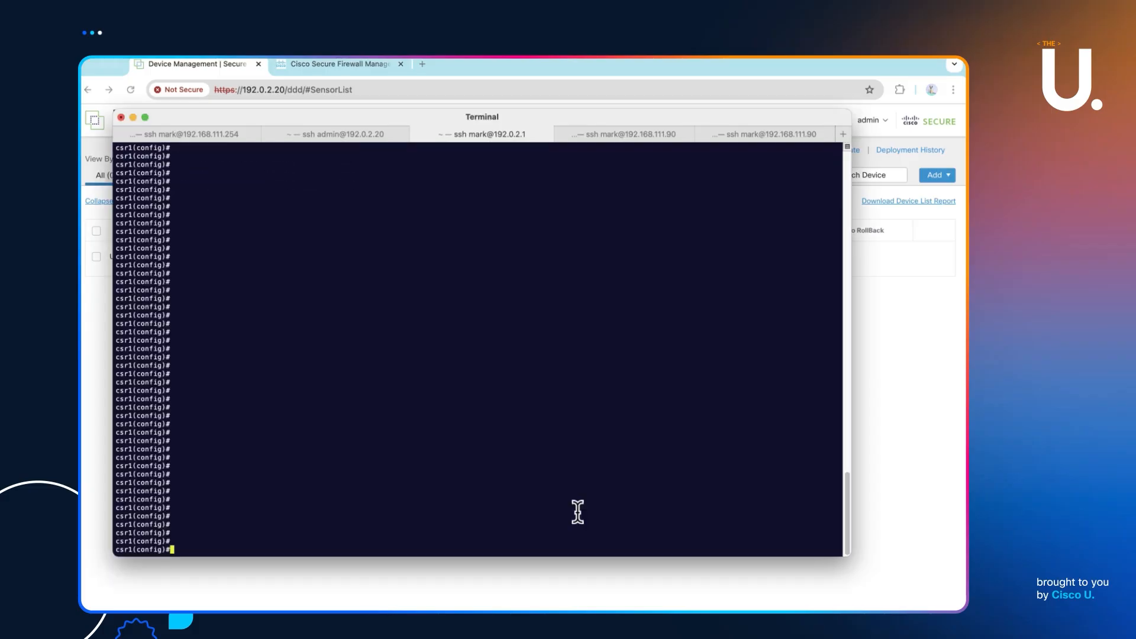